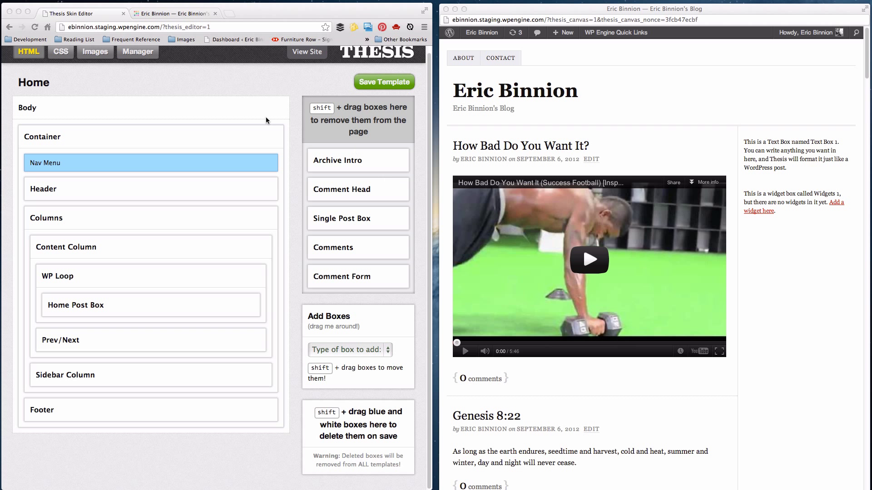
# Step: Visit the Thesis admin page and return to the Skin Editor's Home template
pyautogui.scroll(1, 121, 90)
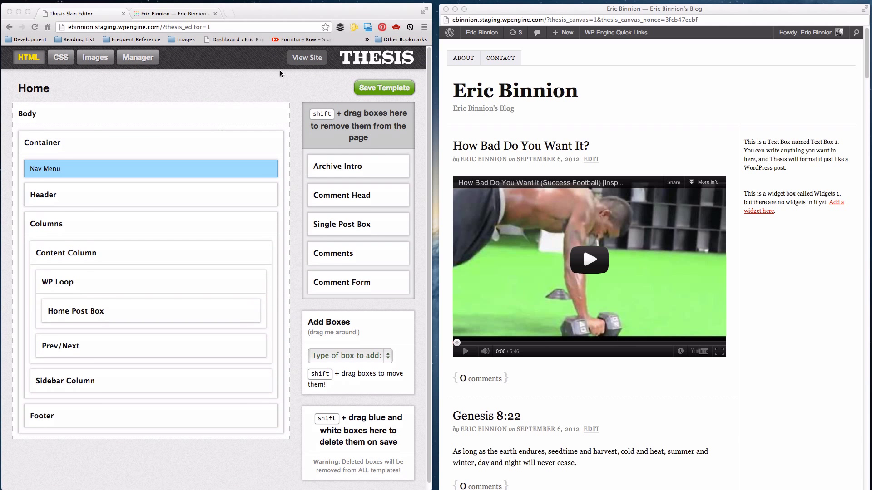
pyautogui.click(350, 67)
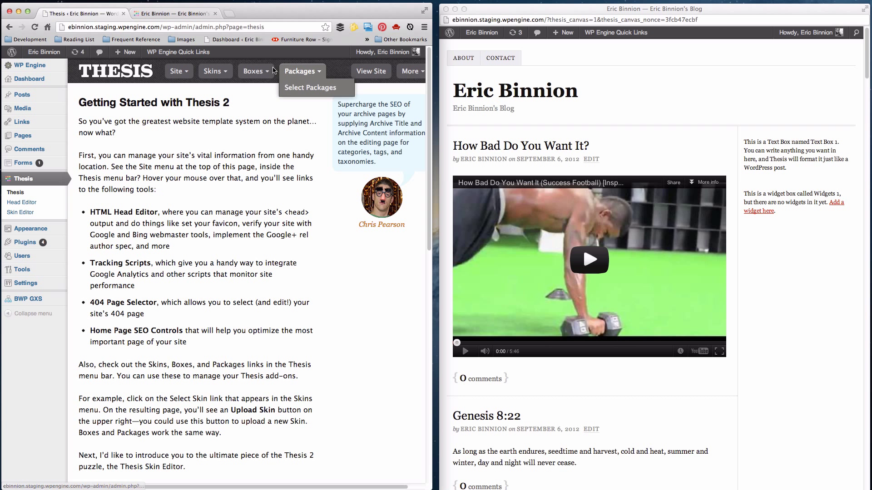
pyautogui.moveTo(215, 72)
pyautogui.click(219, 105)
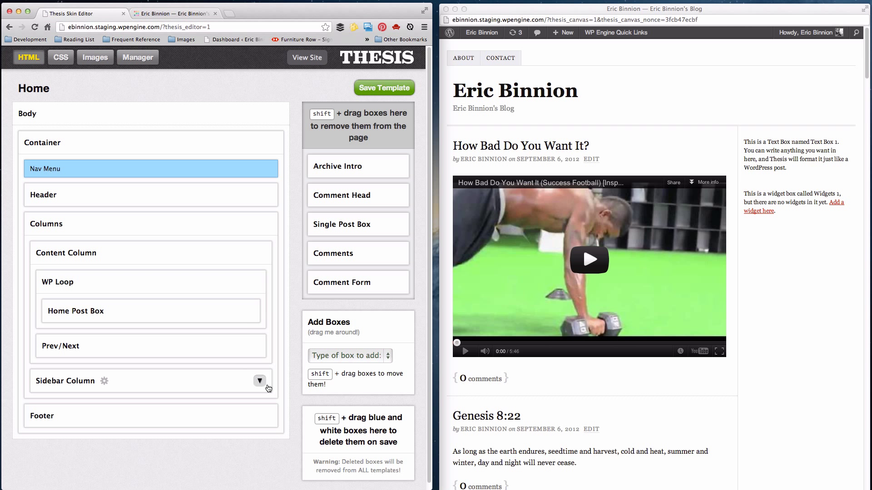
# Step: Highlight the text box copy in the blog preview's sidebar and expand the Sidebar Column box in the Home template
pyautogui.click(753, 139)
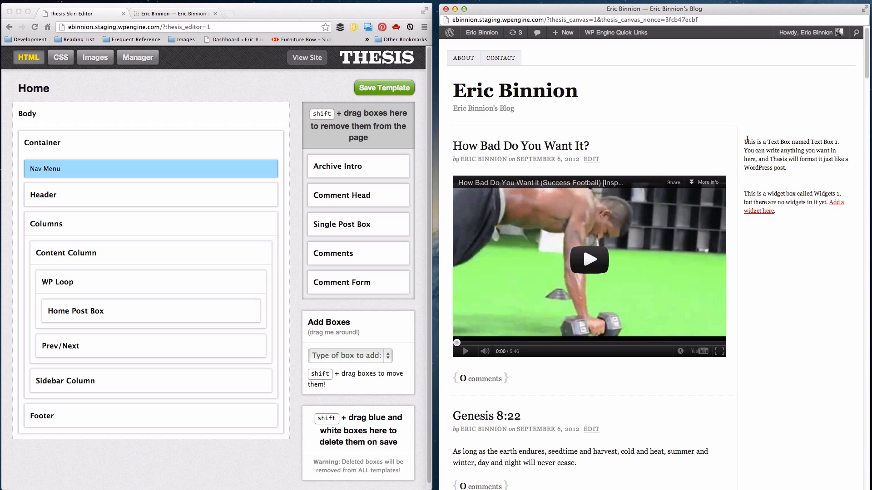
pyautogui.tripleClick(749, 141)
pyautogui.click(220, 383)
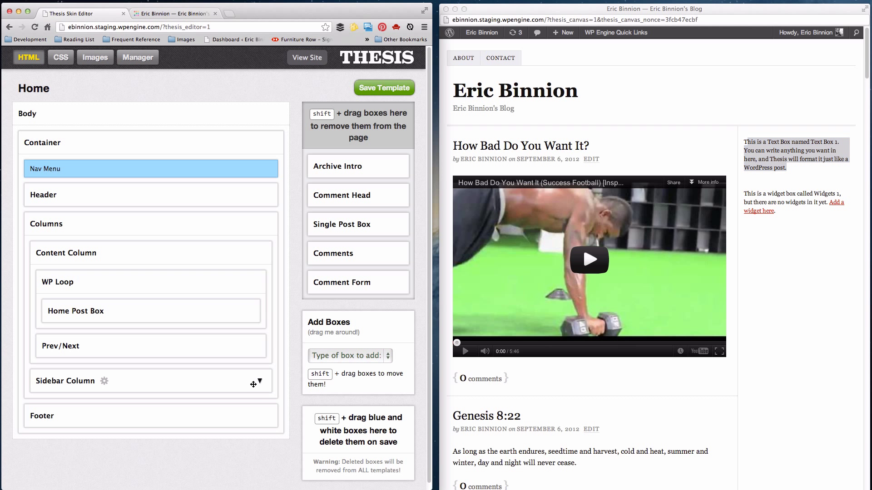
pyautogui.click(258, 383)
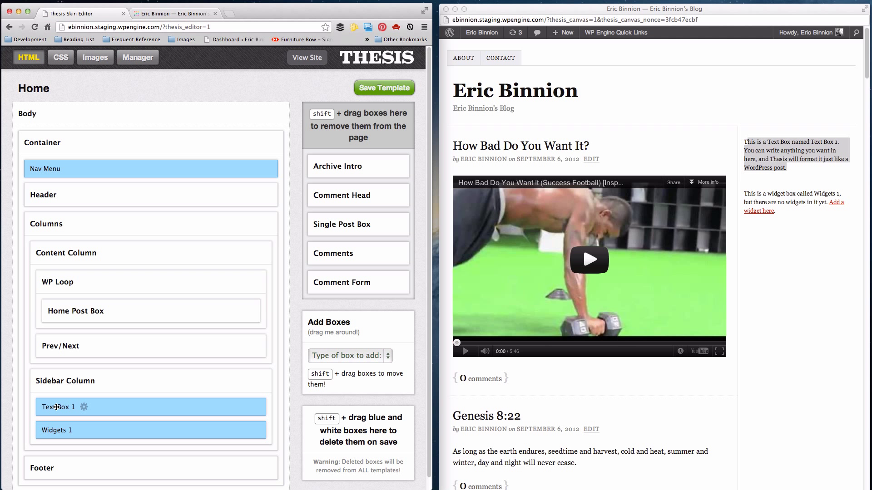
# Step: Move Text Box 1 and Widgets 1 from the Sidebar Column to the start of the Content Column and save the template
pyautogui.moveTo(56, 407); pyautogui.dragTo(64, 257)
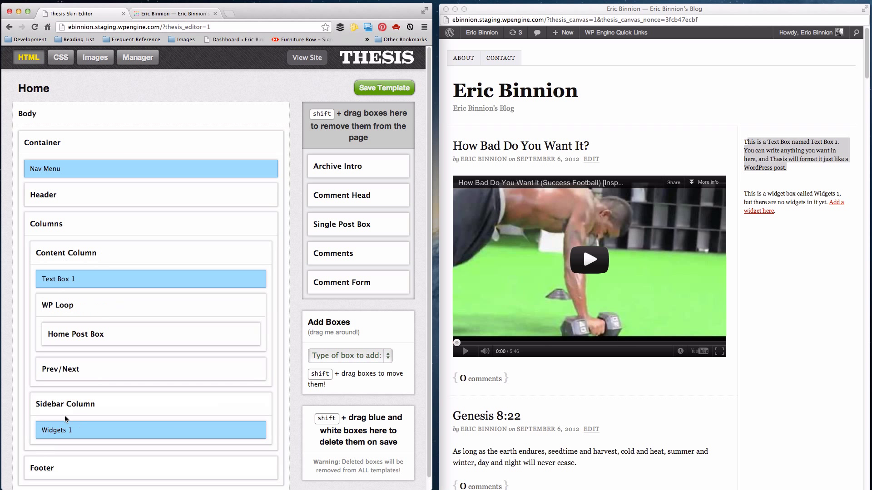
pyautogui.moveTo(53, 430); pyautogui.dragTo(54, 255)
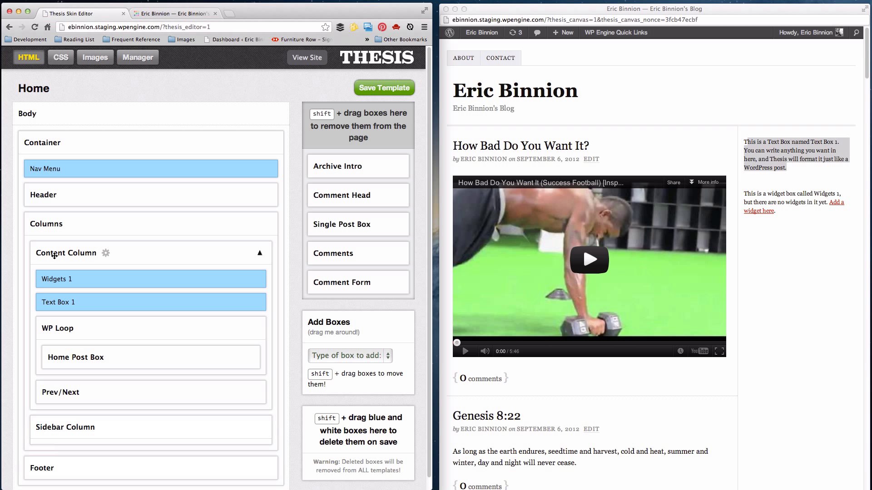
pyautogui.click(389, 89)
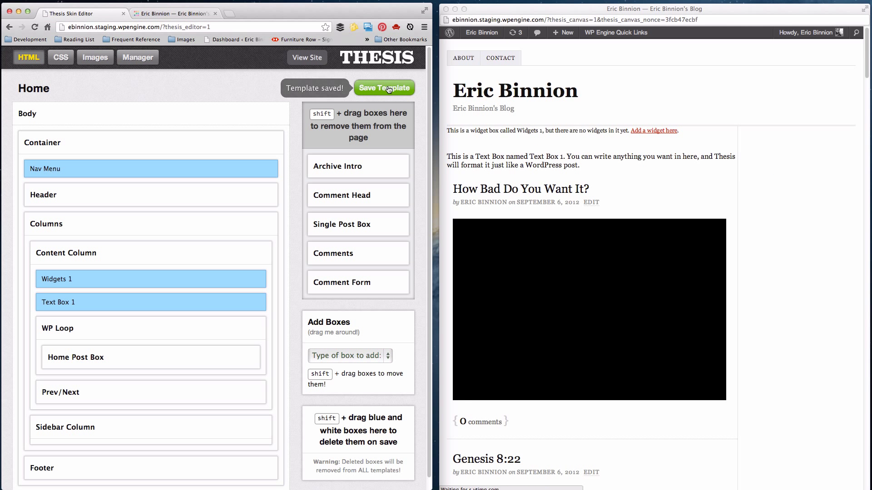
pyautogui.click(456, 132)
pyautogui.moveTo(447, 130); pyautogui.dragTo(646, 169)
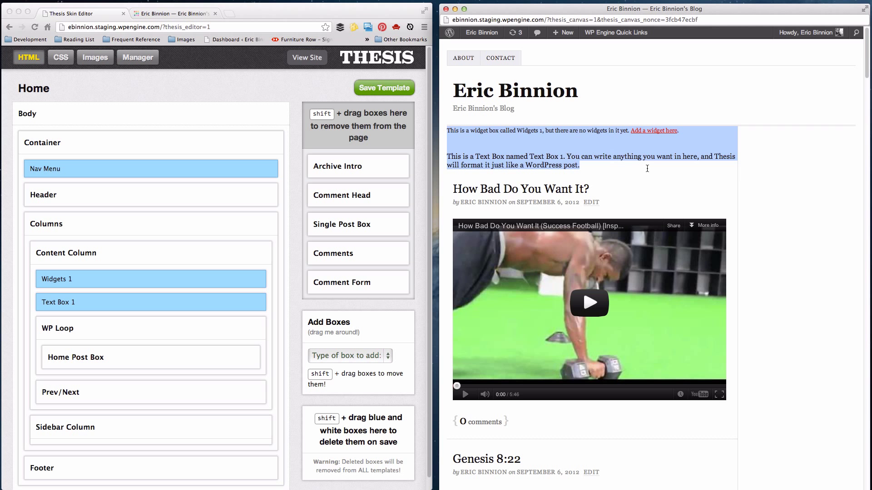
pyautogui.click(647, 168)
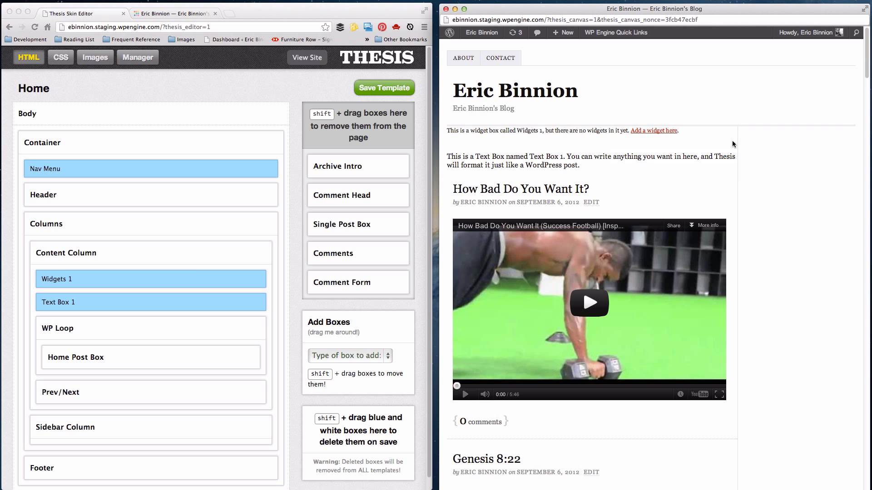
pyautogui.scroll(-10, 712, 178)
pyautogui.scroll(10, 713, 190)
# Step: Move Text Box 1 and Widgets 1 below Prev/Next in the Content Column and save the template
pyautogui.click(78, 267)
pyautogui.scroll(-1, 78, 267)
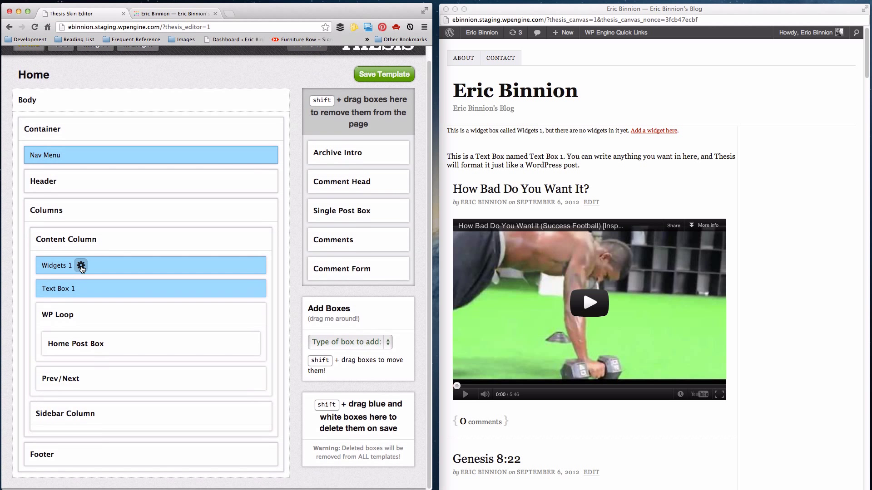
pyautogui.moveTo(53, 269); pyautogui.dragTo(52, 389)
pyautogui.moveTo(52, 273); pyautogui.dragTo(63, 363)
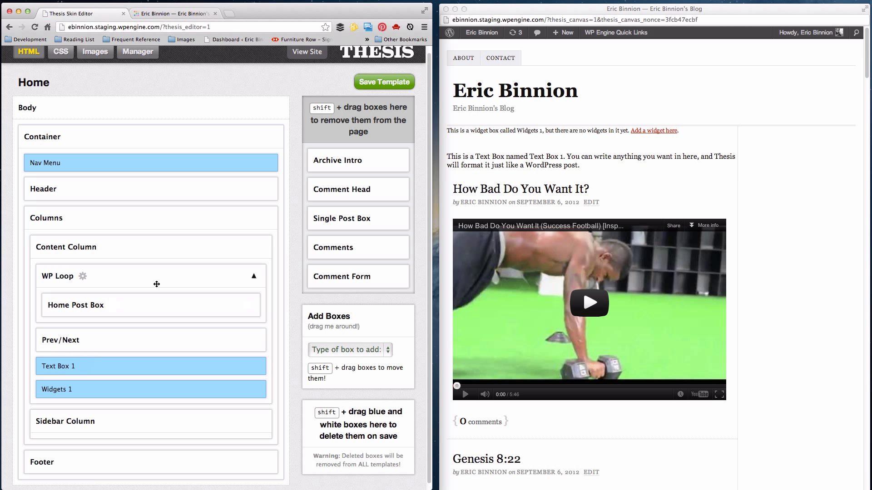
pyautogui.scroll(-1, 155, 282)
pyautogui.click(376, 77)
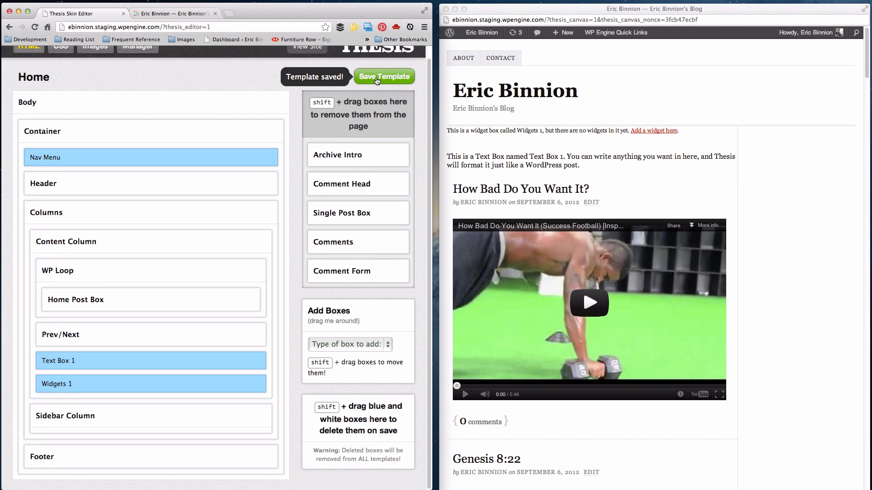
pyautogui.scroll(-10, 545, 199)
pyautogui.scroll(-15, 545, 199)
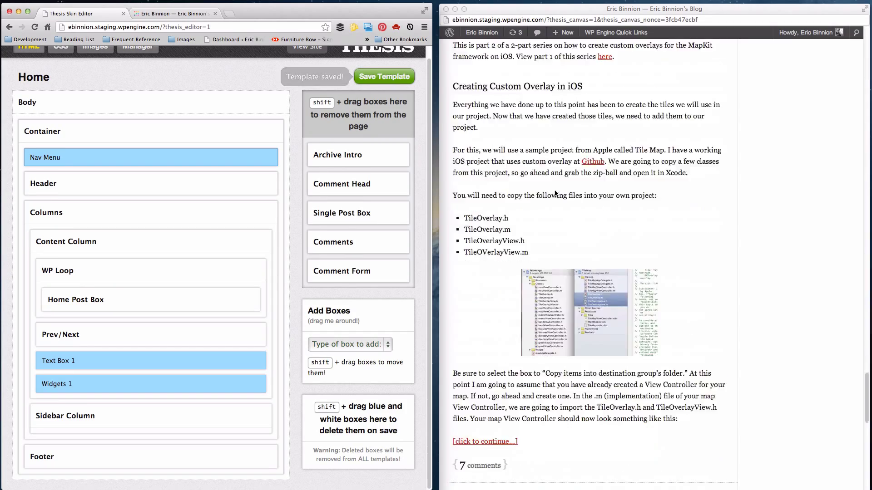
pyautogui.scroll(20, 552, 318)
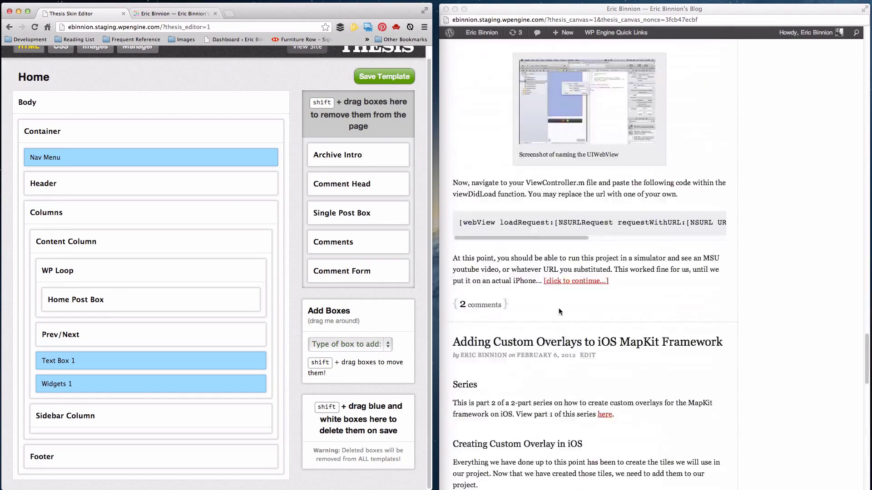
pyautogui.scroll(2, 98, 89)
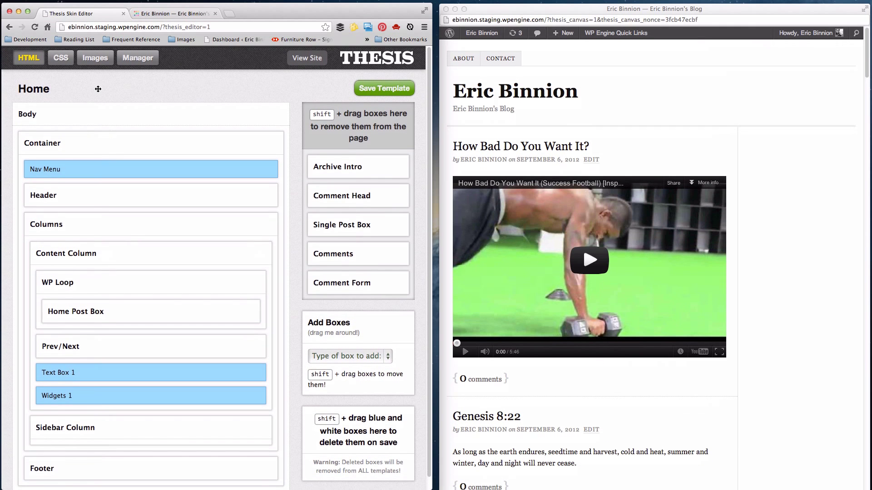
# Step: Open the options of the Columns package in the skin's CSS and keep the number of columns at 2 Columns
pyautogui.click(61, 58)
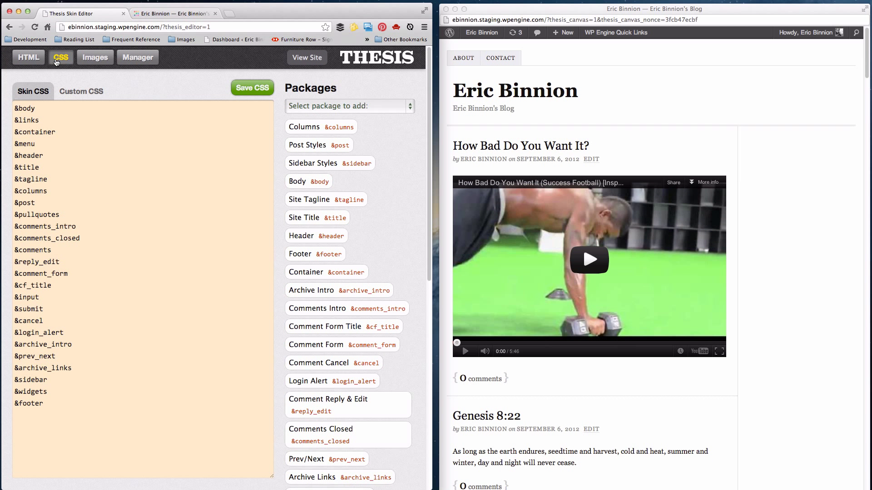
pyautogui.click(311, 128)
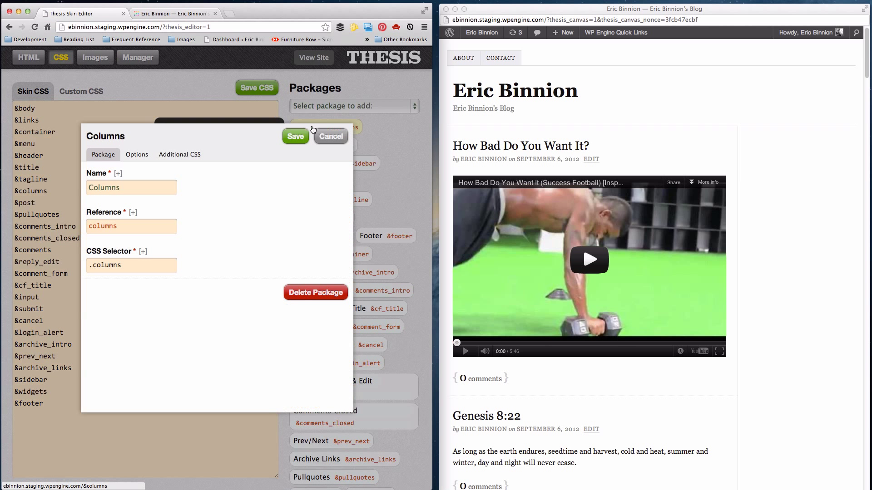
pyautogui.click(132, 156)
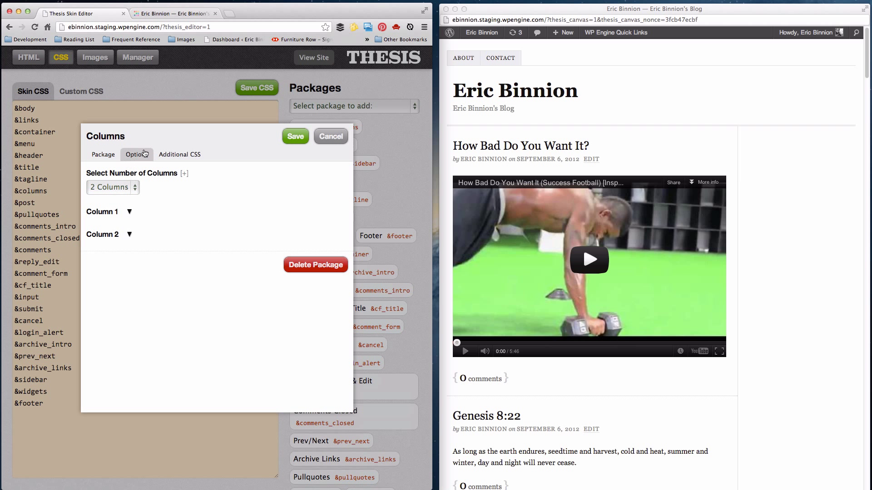
pyautogui.click(120, 187)
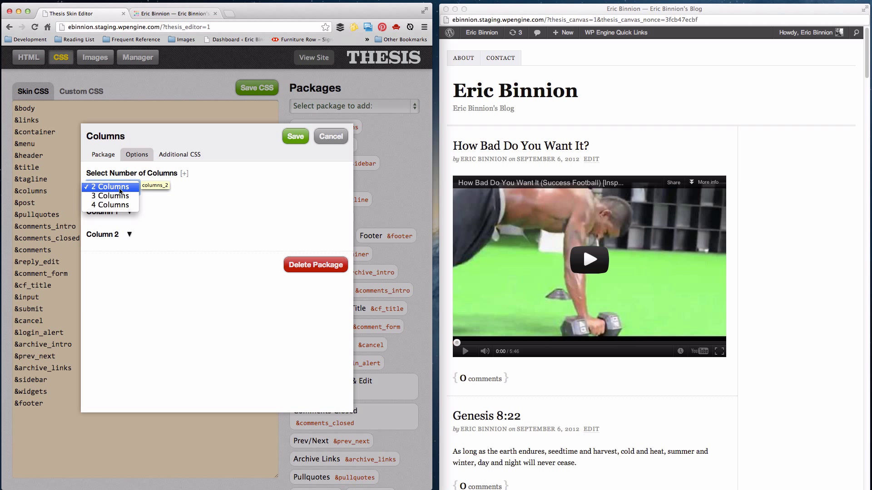
pyautogui.click(119, 188)
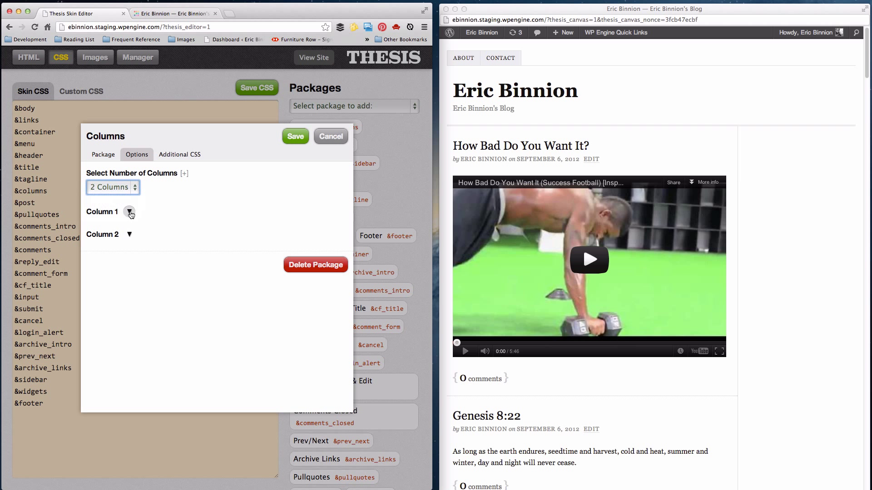
# Step: Set Column 1's width to 900 and its alignment to default, and save the Columns package
pyautogui.click(129, 210)
pyautogui.doubleClick(106, 282)
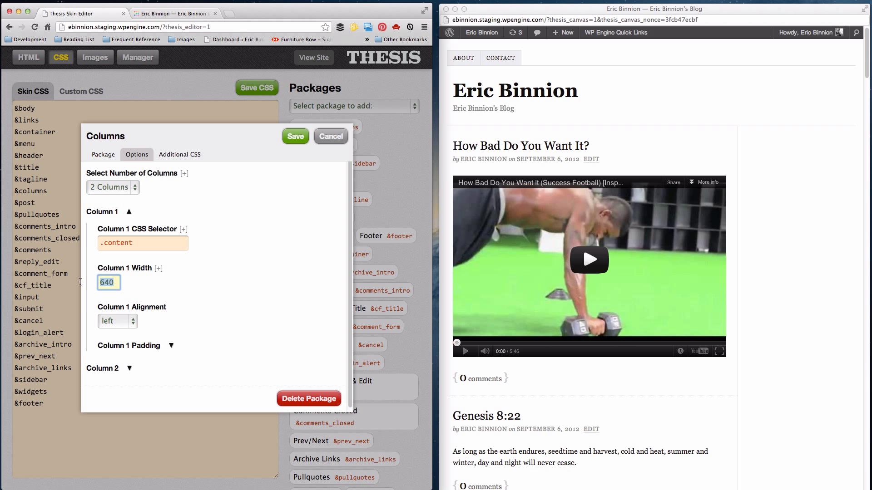
pyautogui.write('900')
pyautogui.click(109, 322)
pyautogui.click(116, 312)
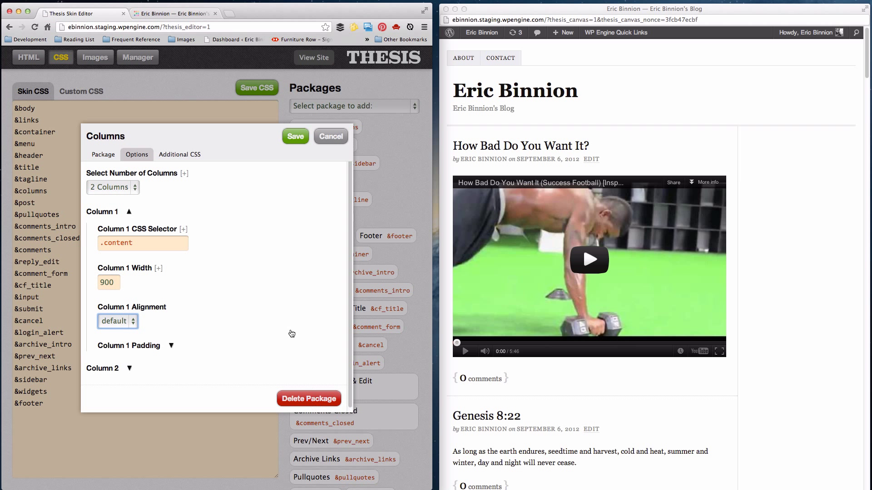
pyautogui.click(295, 136)
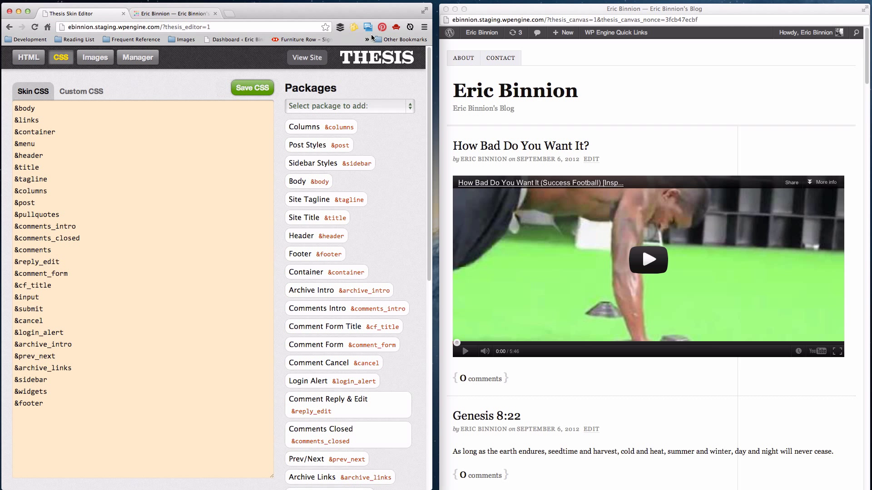
# Step: Delete all Additional CSS from the Columns package to remove the dotted divider background, and save the package
pyautogui.click(303, 127)
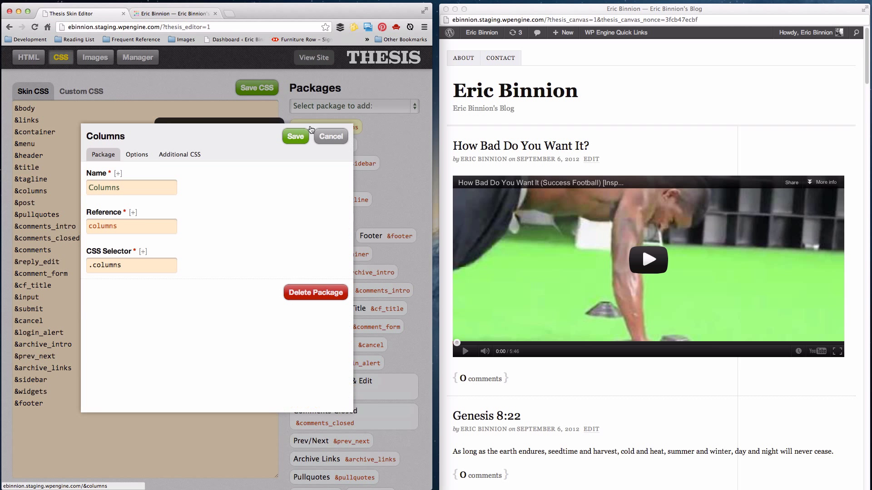
pyautogui.click(200, 153)
pyautogui.click(283, 216)
pyautogui.press('super+a')
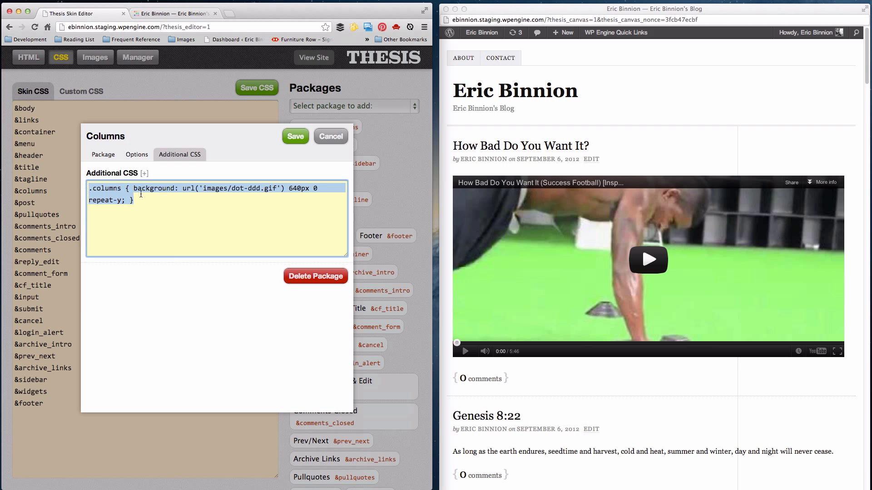
pyautogui.press('BackSpace')
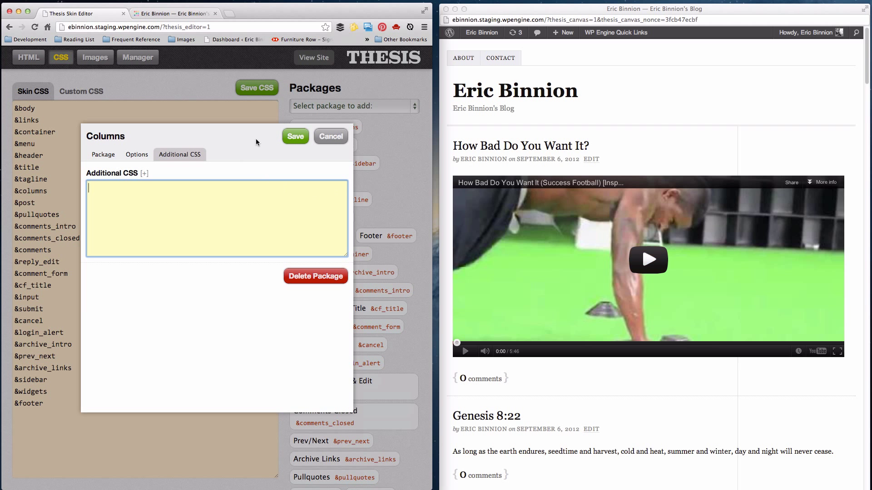
pyautogui.click(295, 136)
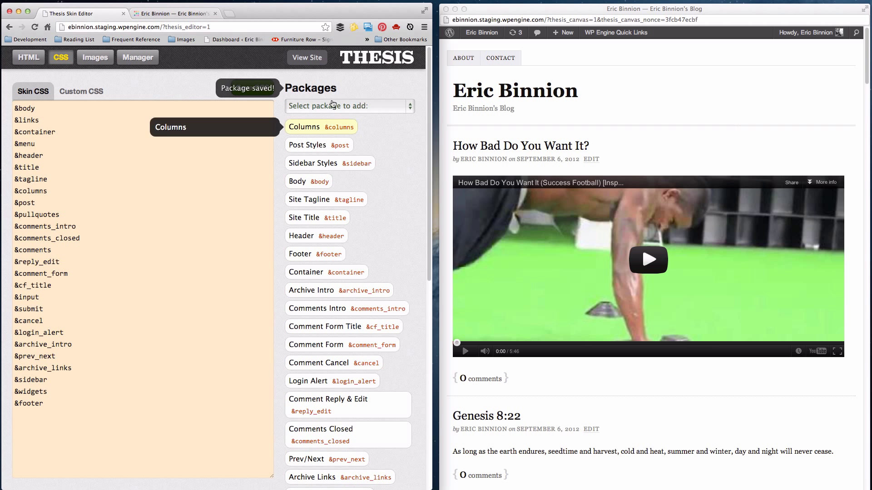
pyautogui.scroll(-15, 598, 318)
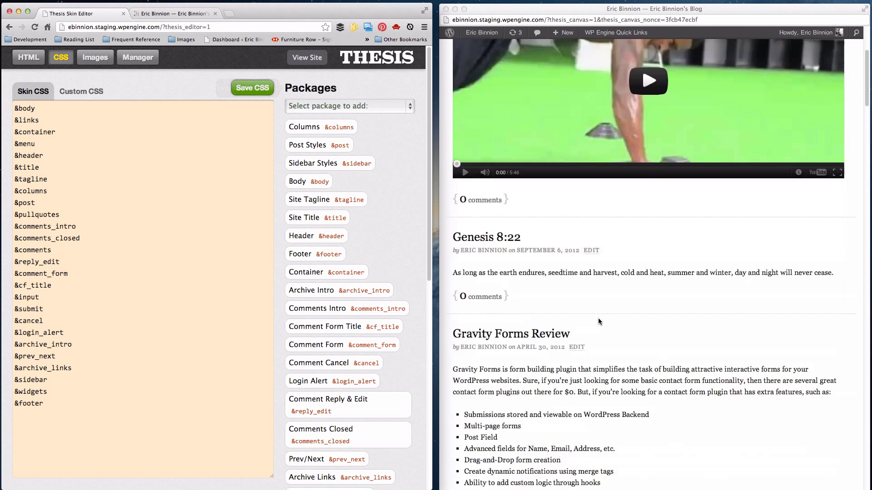
pyautogui.scroll(-20, 598, 321)
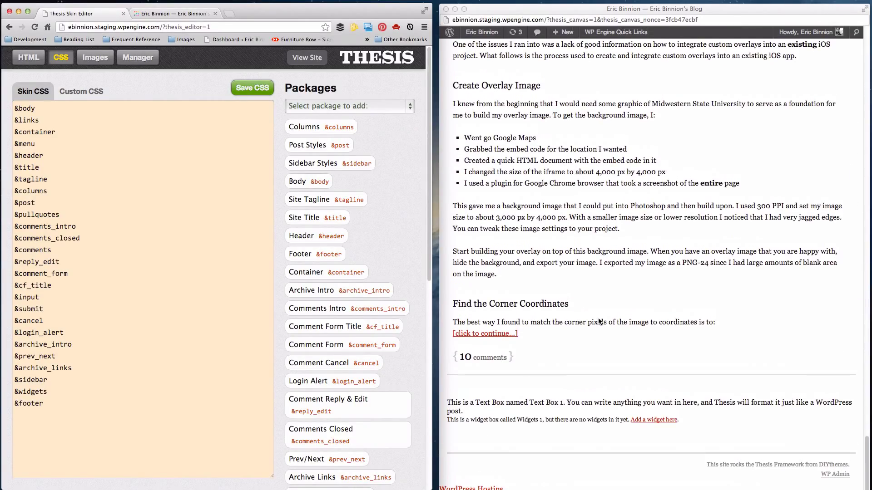
pyautogui.scroll(20, 598, 321)
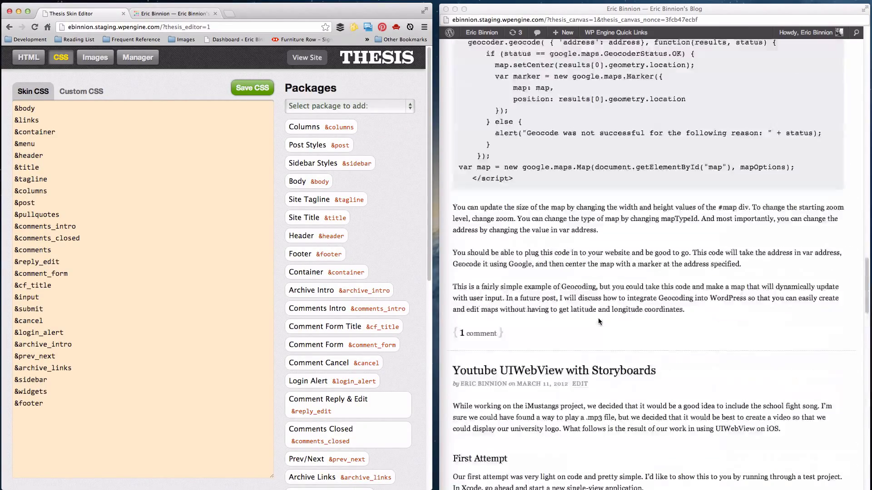
# Step: Move the Sidebar Column box out of the Home template's Columns into the area for boxes deleted on save
pyautogui.click(29, 57)
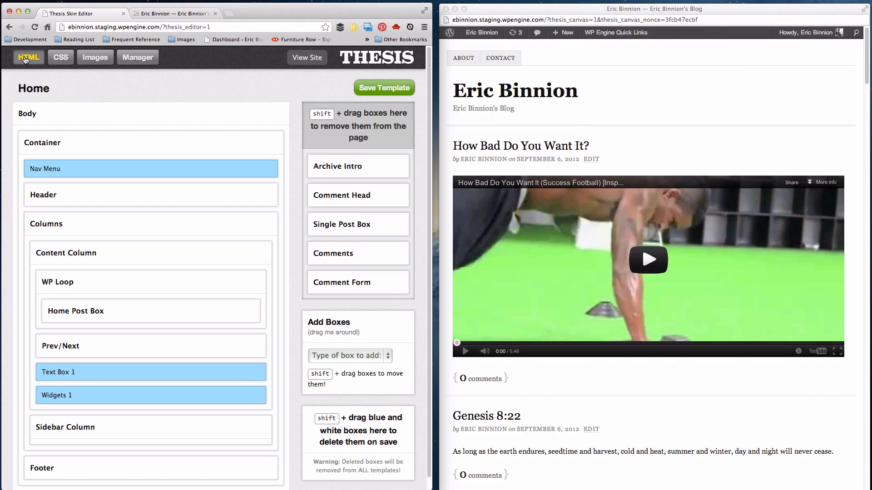
pyautogui.scroll(-1, 117, 402)
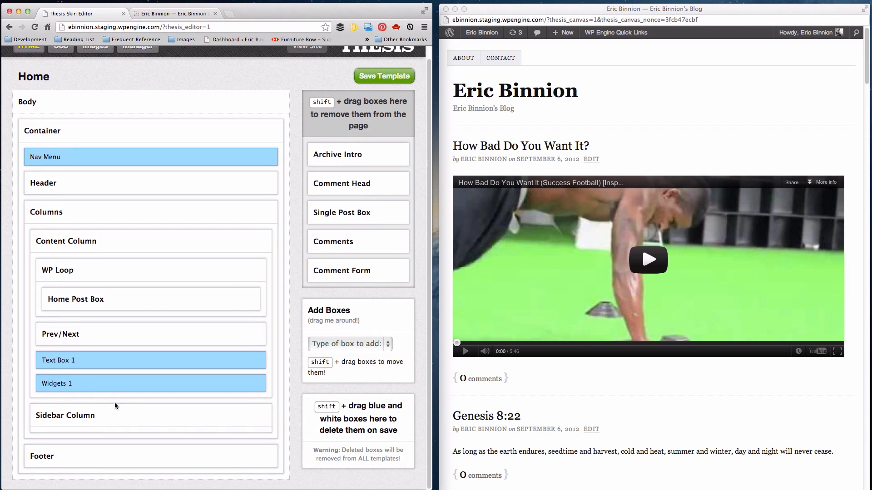
pyautogui.moveTo(114, 415); pyautogui.dragTo(378, 447)
pyautogui.moveTo(58, 421); pyautogui.dragTo(339, 426)
pyautogui.moveTo(324, 429); pyautogui.dragTo(324, 430)
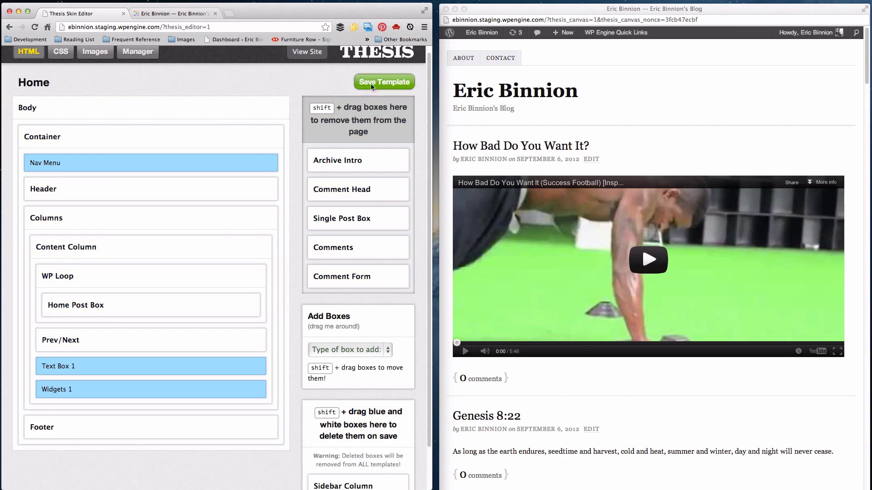
# Step: Save the Home template without the sidebar and review the blog preview down to the footer
pyautogui.click(388, 82)
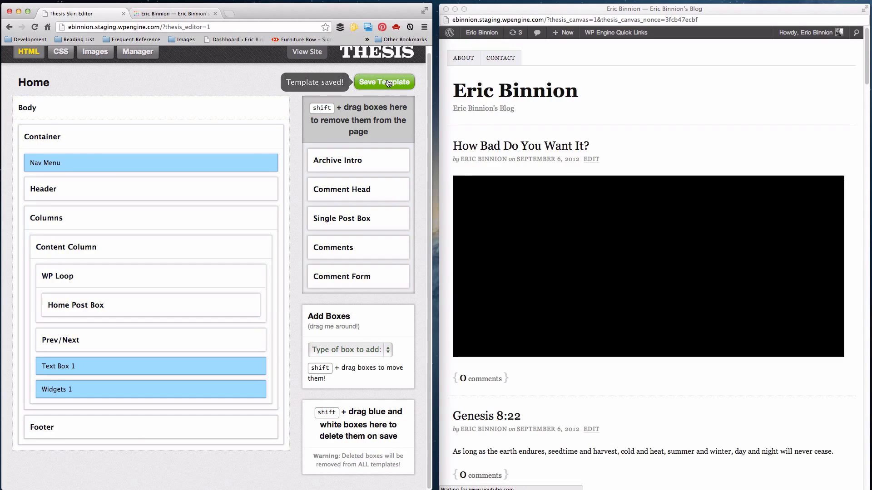
pyautogui.scroll(-15, 543, 282)
pyautogui.scroll(-15, 543, 281)
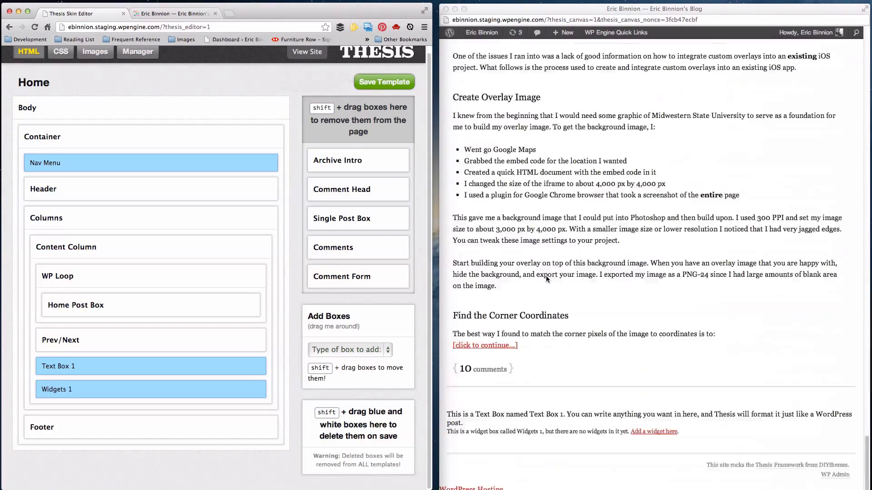
pyautogui.scroll(20, 578, 271)
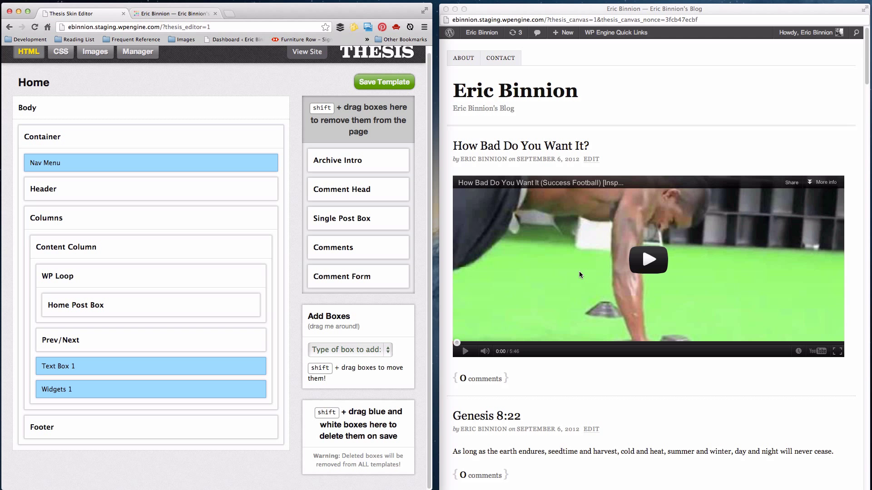
# Step: Restore the Thesis Classic skin's default data and place the reopened preview window beside the editor
pyautogui.click(131, 55)
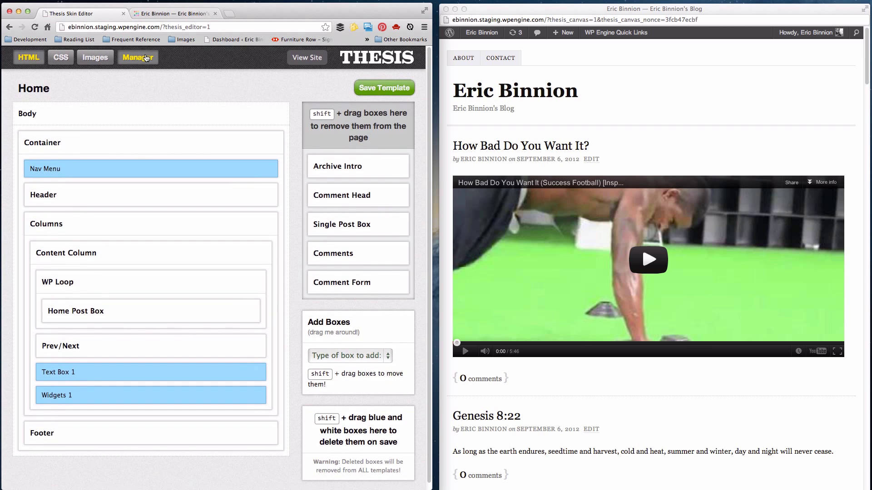
pyautogui.click(341, 168)
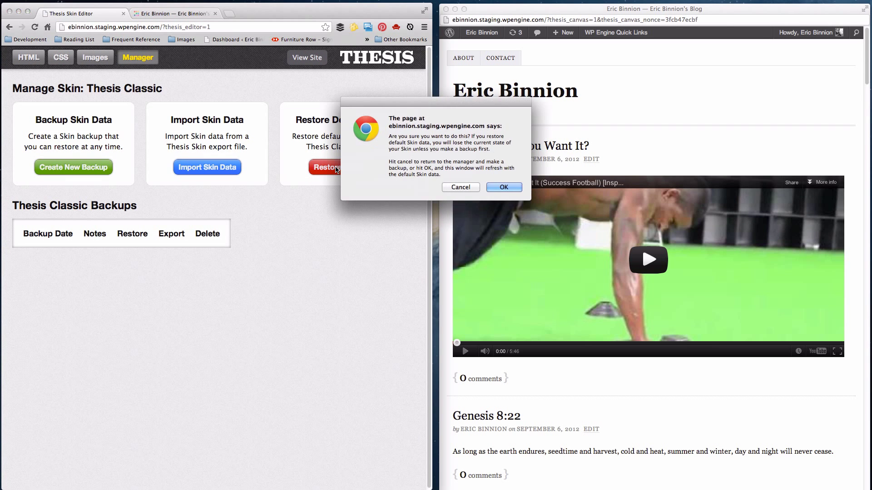
pyautogui.click(504, 190)
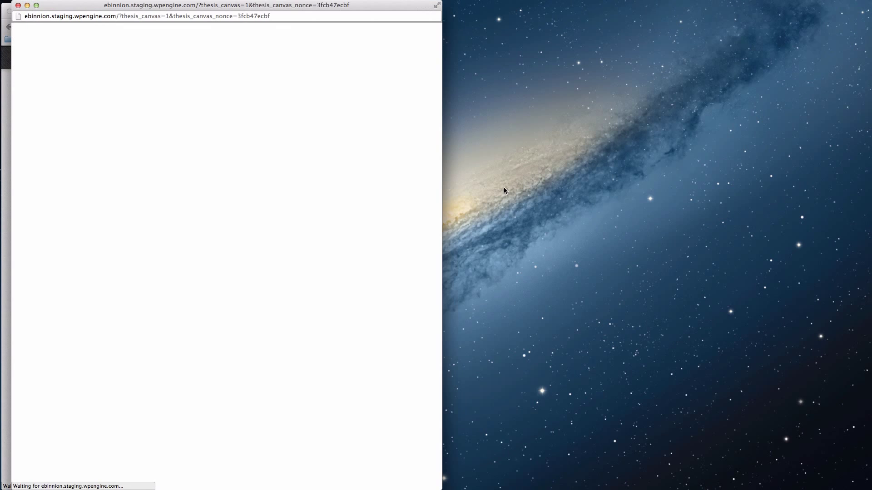
pyautogui.moveTo(200, 8); pyautogui.dragTo(624, 12)
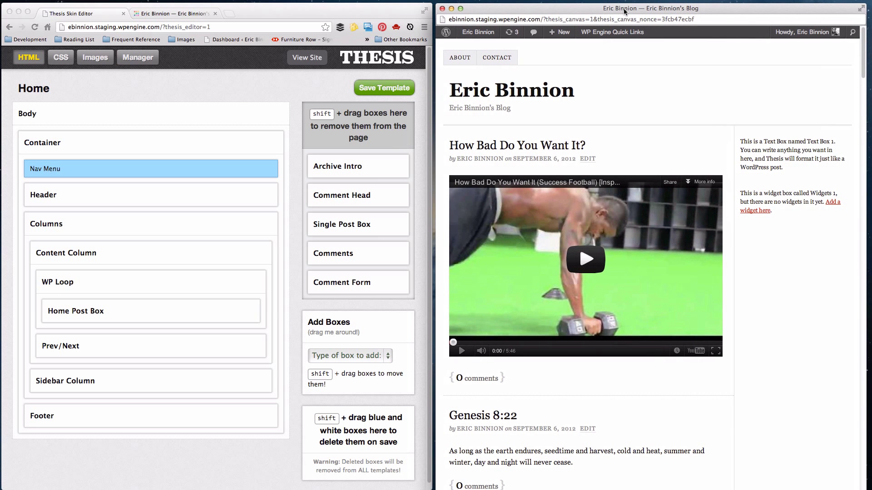
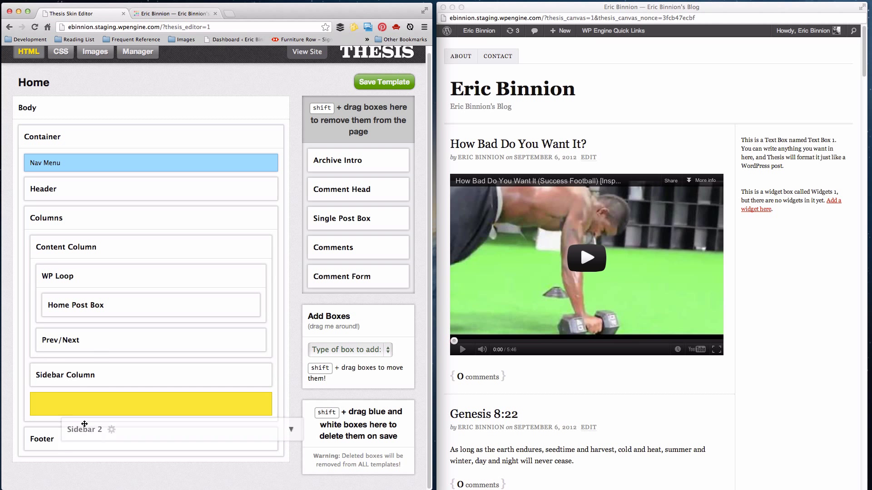
# Step: Set the HTML class of the Sidebar 2 container in the Home template's Columns to sidebar2
pyautogui.click(80, 404)
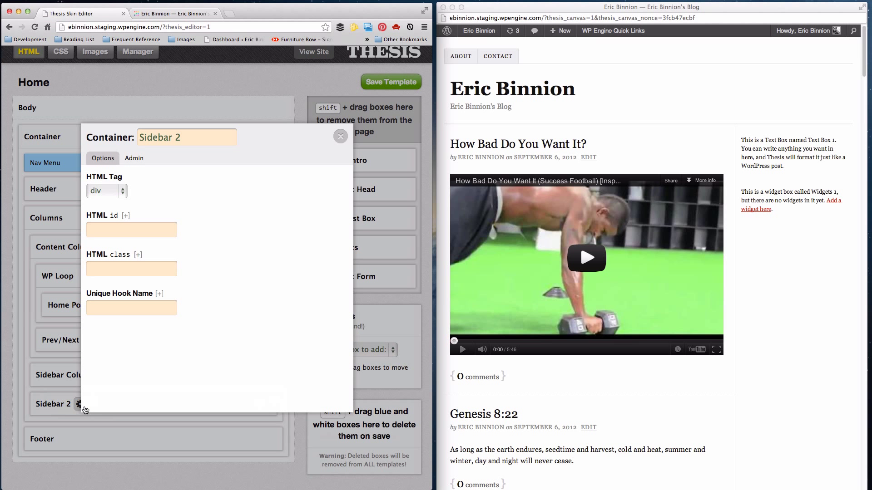
pyautogui.click(340, 136)
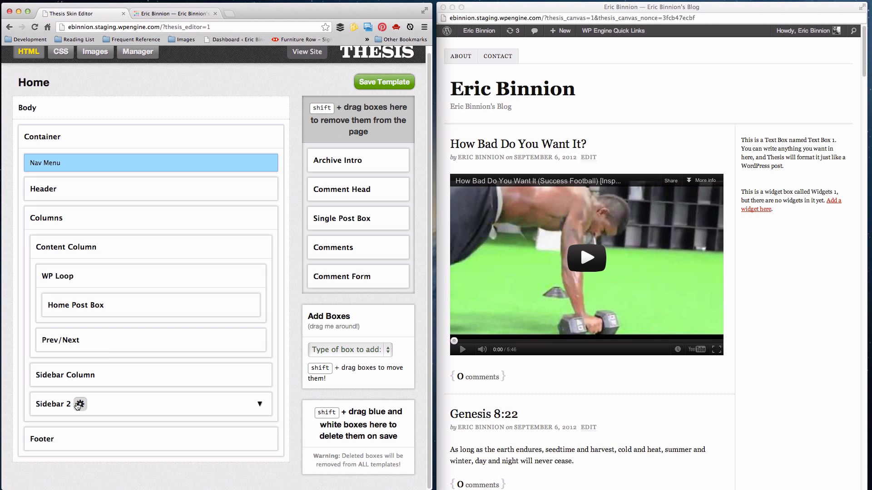
pyautogui.click(80, 404)
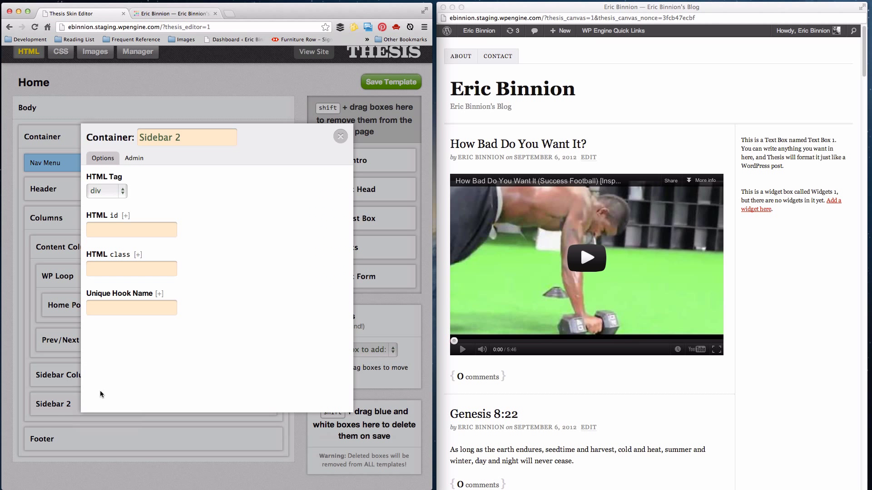
pyautogui.click(124, 266)
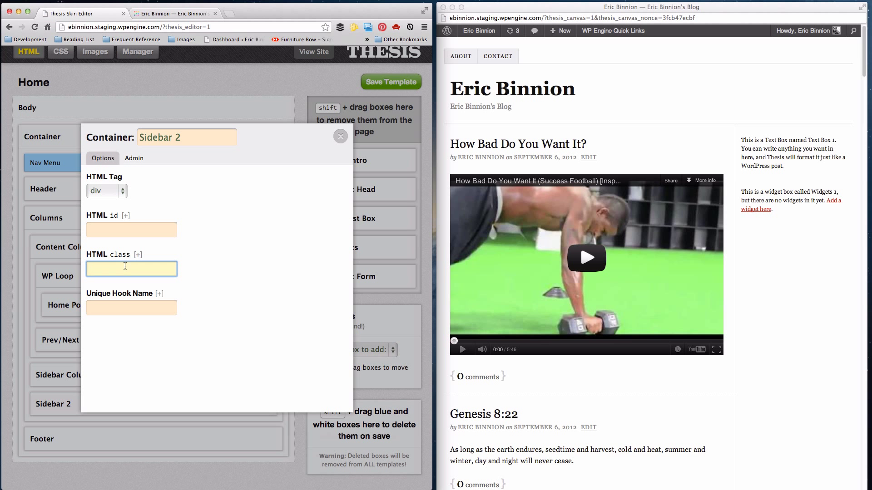
pyautogui.write('sidebar2')
pyautogui.click(340, 136)
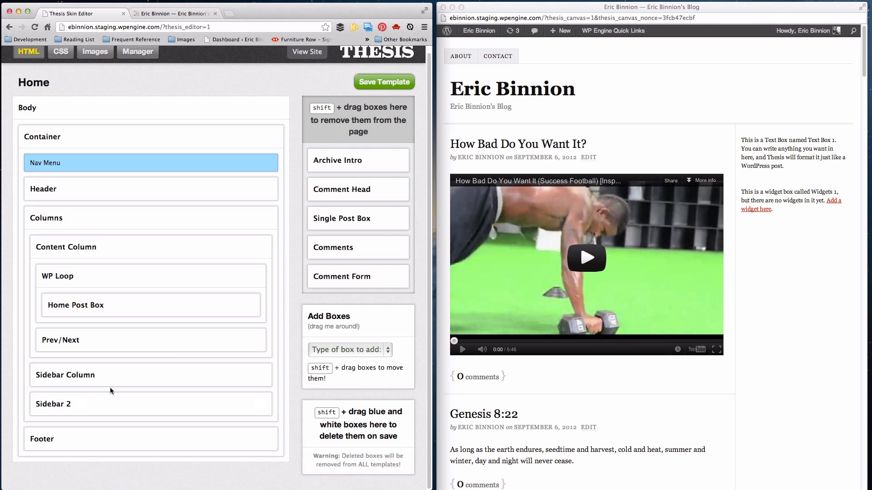
# Step: Add a new Widgets box named Sidebar 2 Widget to the Home template
pyautogui.click(349, 350)
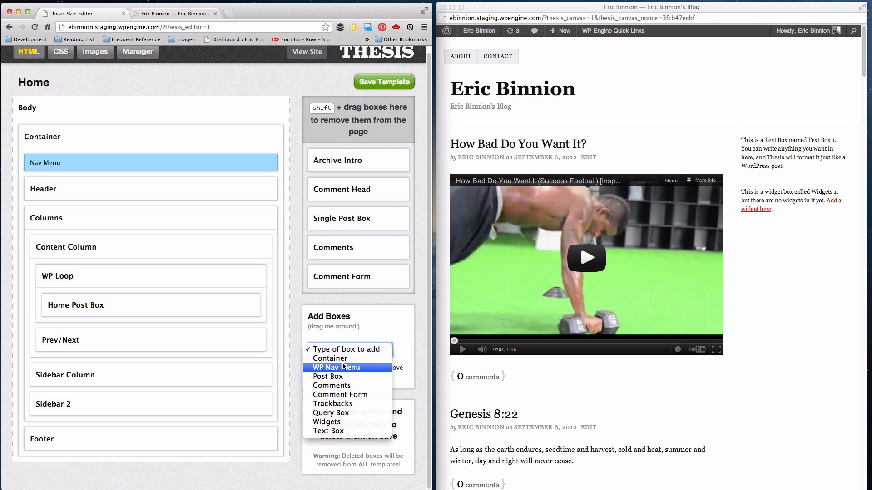
pyautogui.click(344, 422)
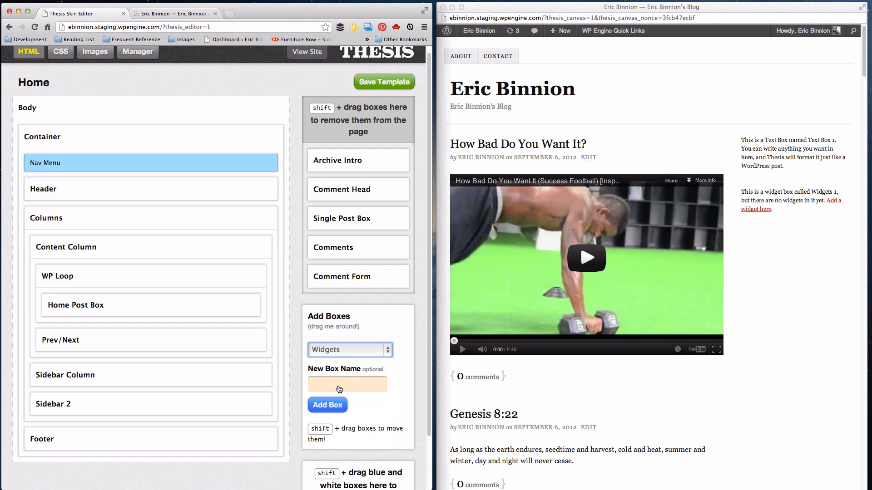
pyautogui.click(343, 383)
pyautogui.write('Sidebar ')
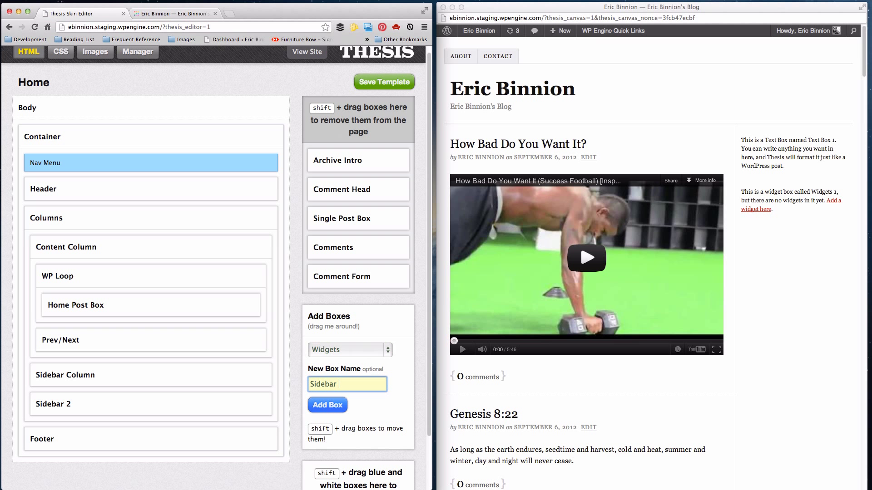
pyautogui.write('2 Widget')
pyautogui.click(330, 410)
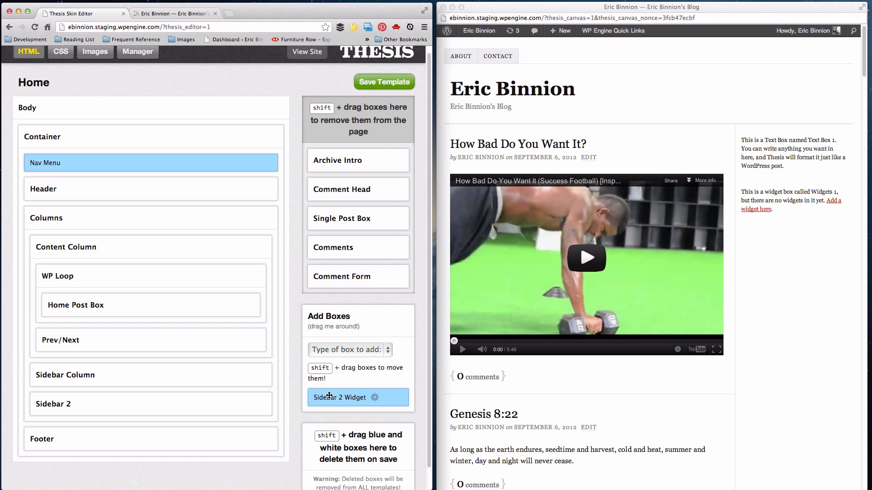
# Step: Move the Sidebar 2 Widget box into Sidebar 2, and expand the Sidebar 2 and Sidebar Column boxes
pyautogui.moveTo(329, 396); pyautogui.dragTo(73, 407)
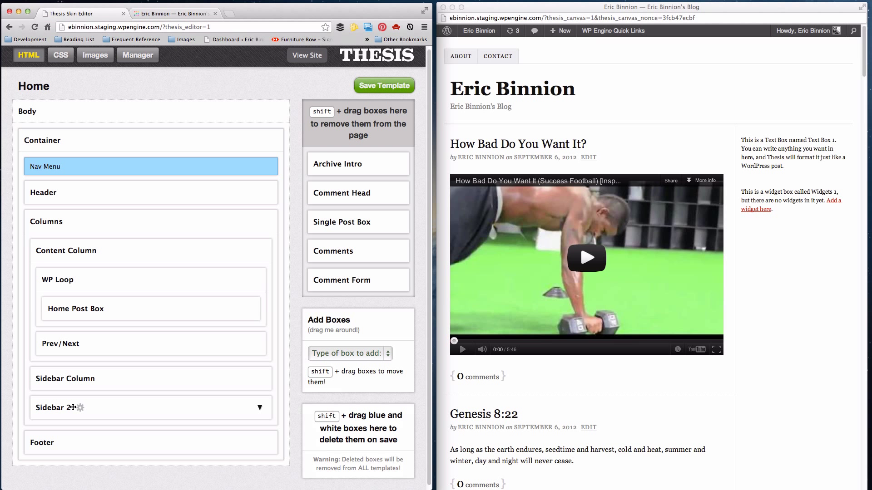
pyautogui.click(259, 408)
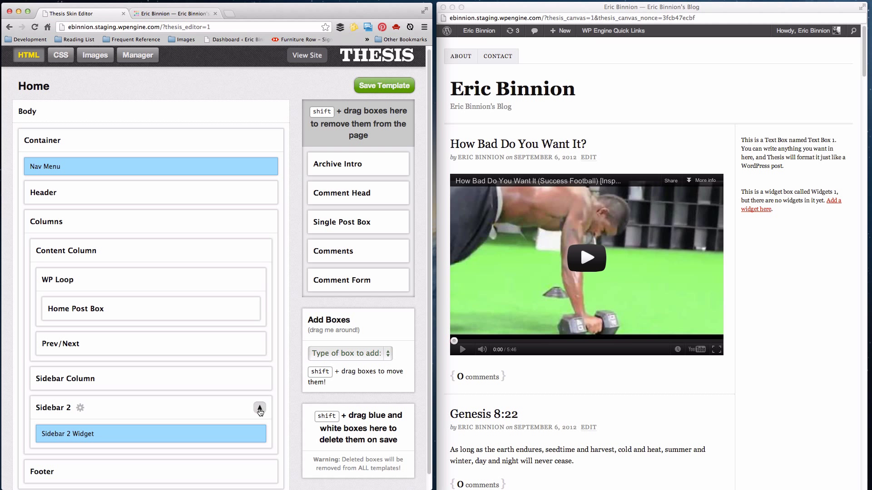
pyautogui.click(259, 381)
pyautogui.scroll(-1, 249, 386)
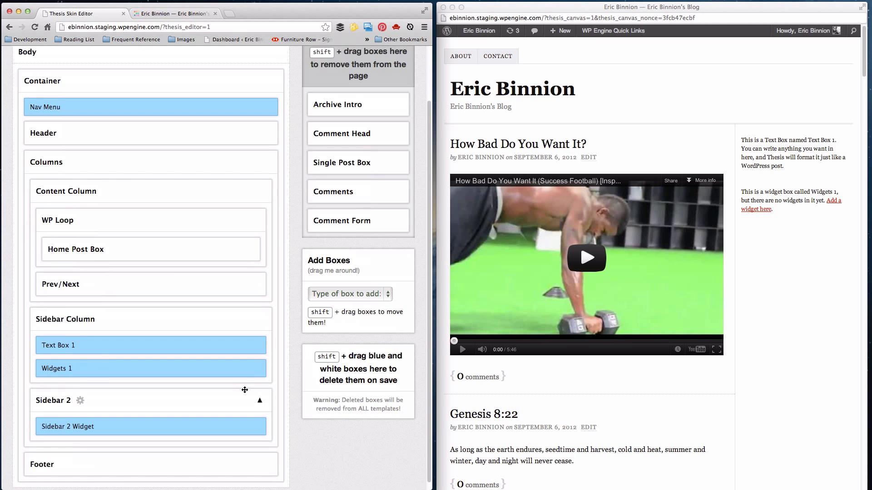
pyautogui.scroll(1, 249, 386)
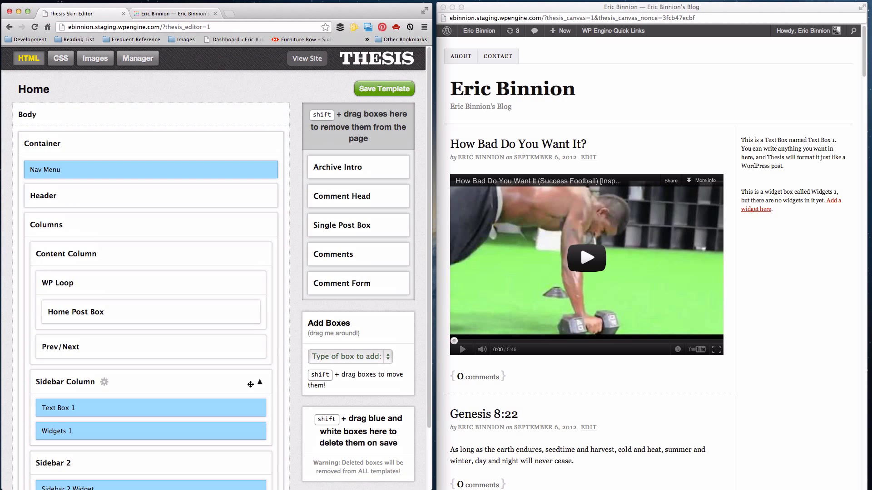
# Step: Save the Home template and check where the Sidebar 2 Widget text sits in the preview
pyautogui.click(385, 89)
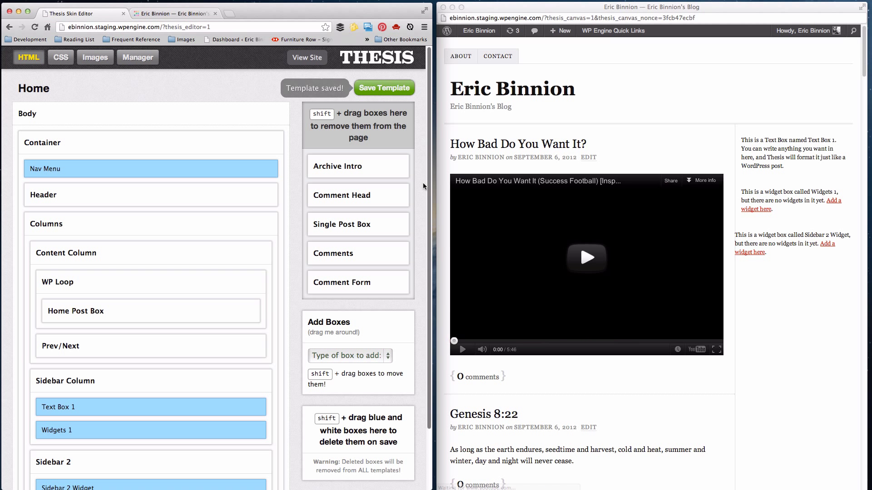
pyautogui.click(743, 238)
pyautogui.moveTo(789, 259); pyautogui.dragTo(736, 236)
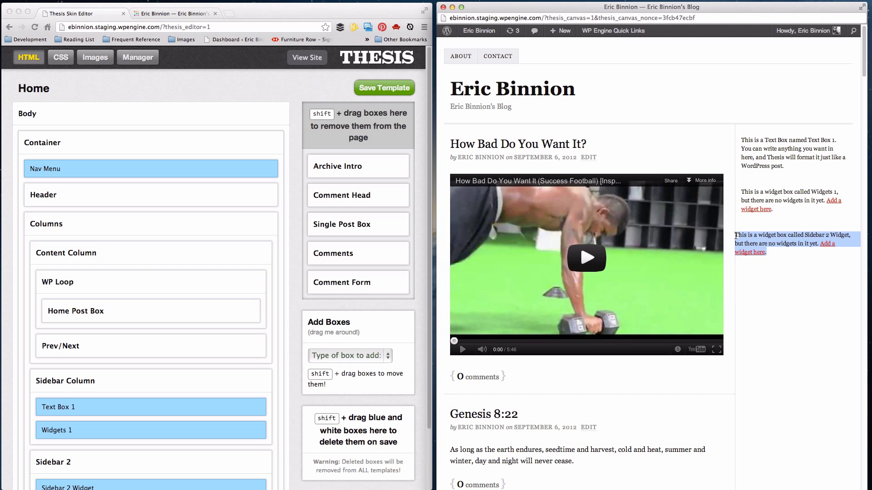
pyautogui.click(763, 233)
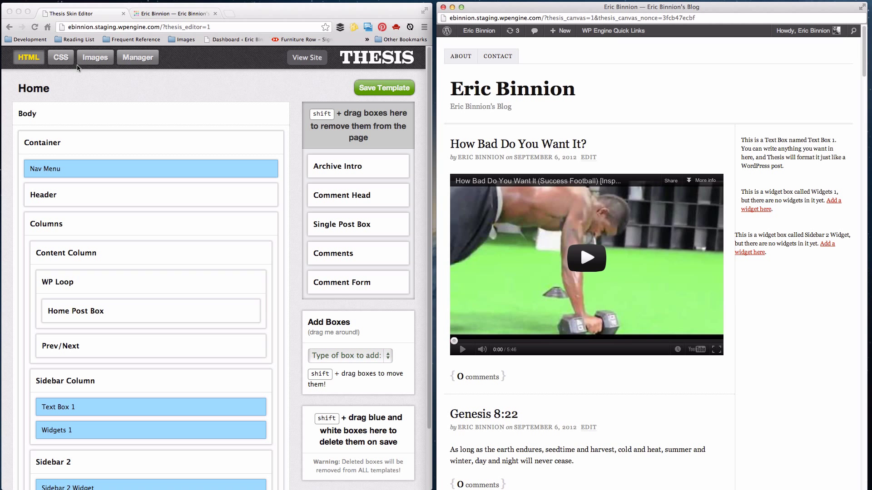
# Step: Cut all Additional CSS with the dotted divider background from the skin's Columns package, and save the package
pyautogui.click(64, 60)
pyautogui.click(64, 60)
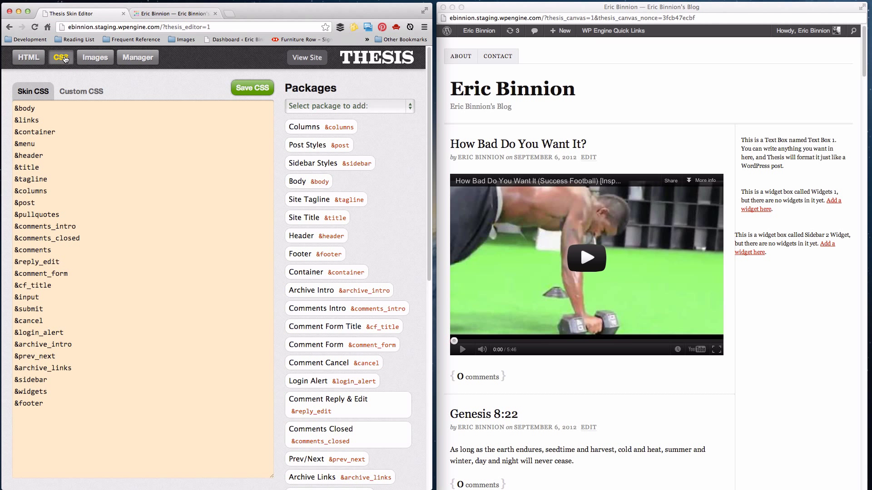
pyautogui.click(320, 129)
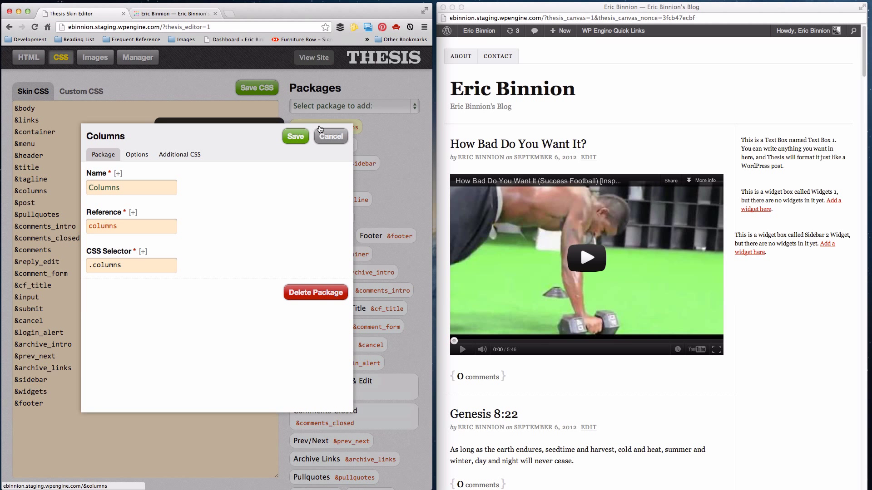
pyautogui.click(169, 154)
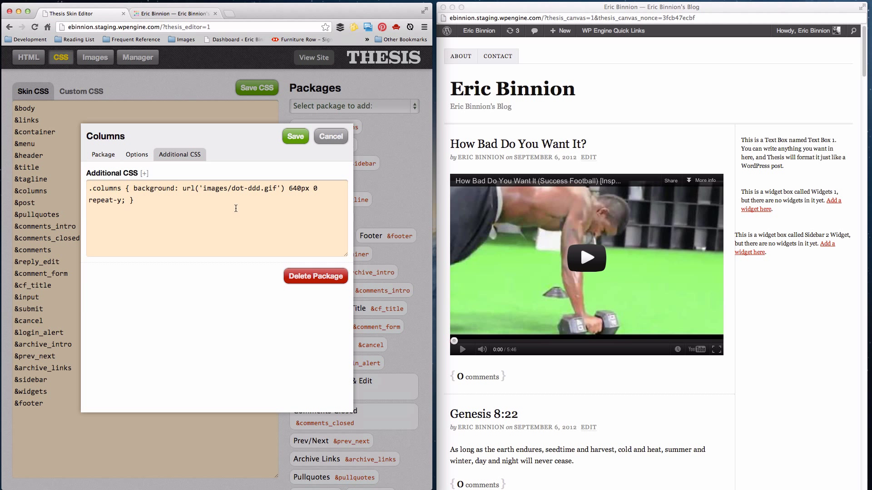
pyautogui.moveTo(133, 200); pyautogui.dragTo(84, 188)
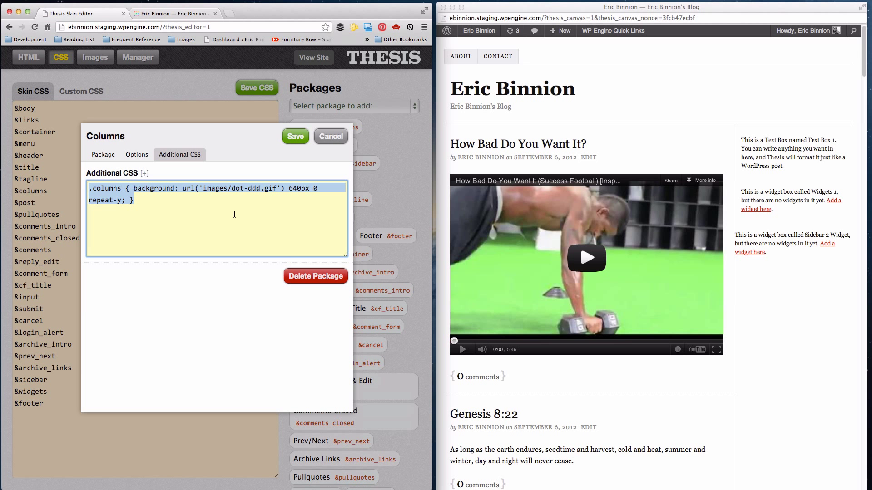
pyautogui.press('super+x')
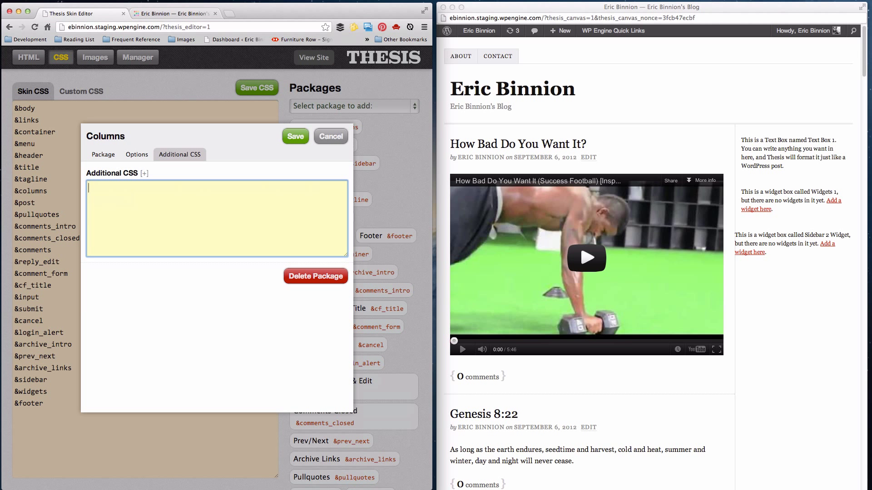
pyautogui.click(295, 137)
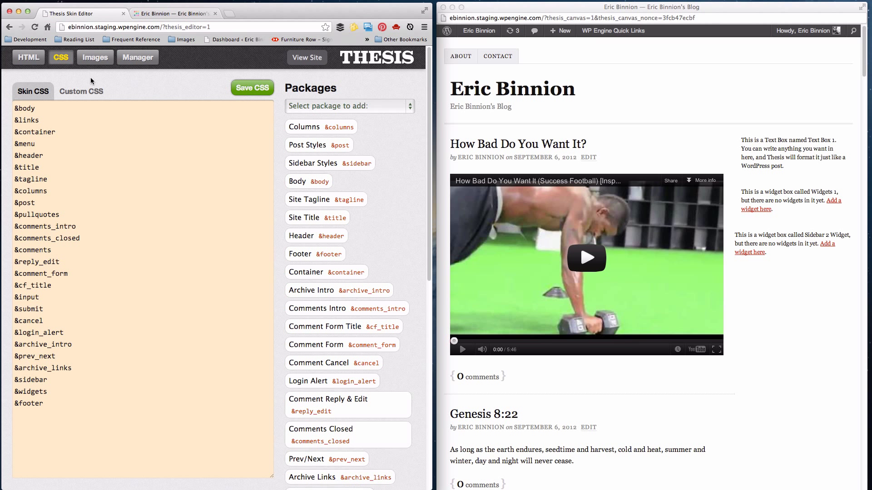
# Step: Set the Columns package to 3 Columns and give Column 1 a width of 480
pyautogui.click(300, 127)
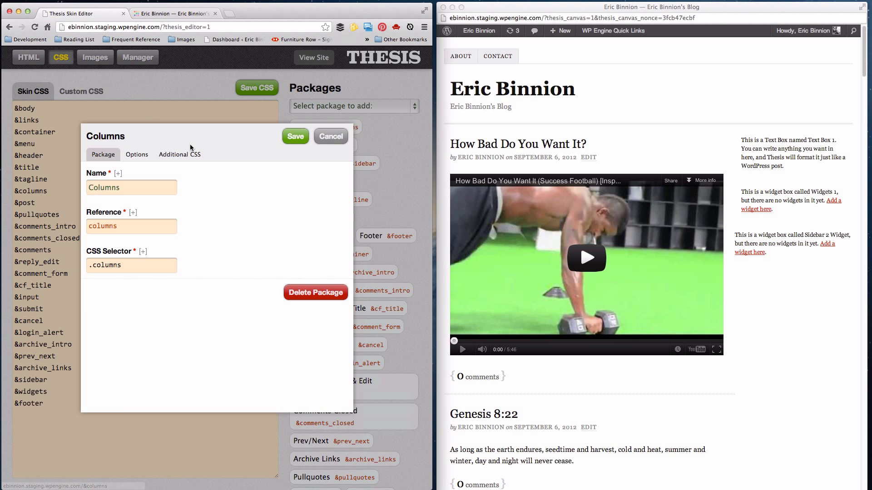
pyautogui.click(137, 155)
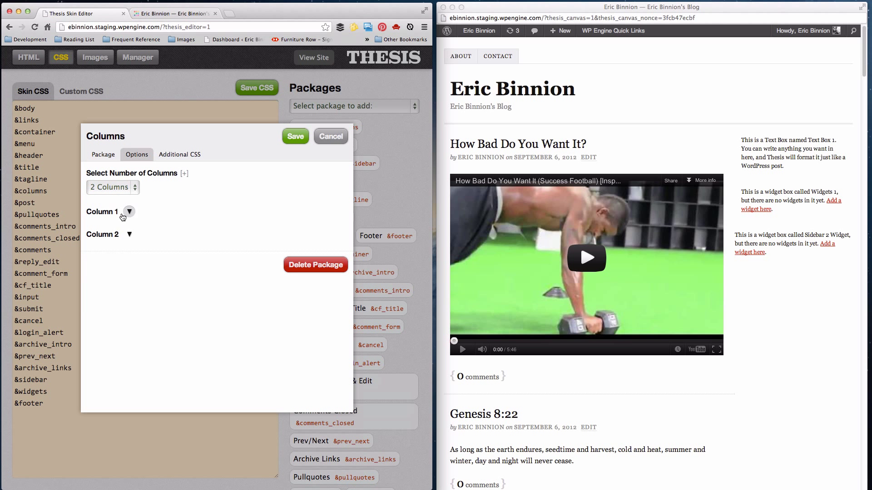
pyautogui.click(127, 190)
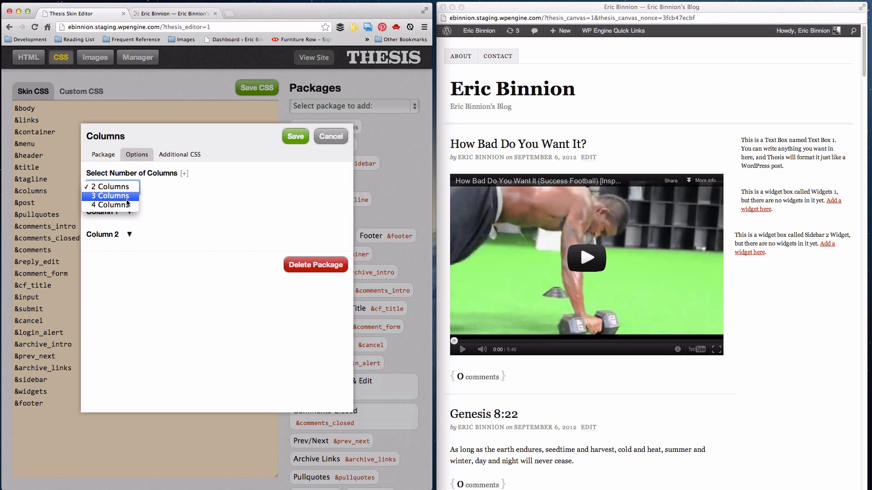
pyautogui.click(129, 198)
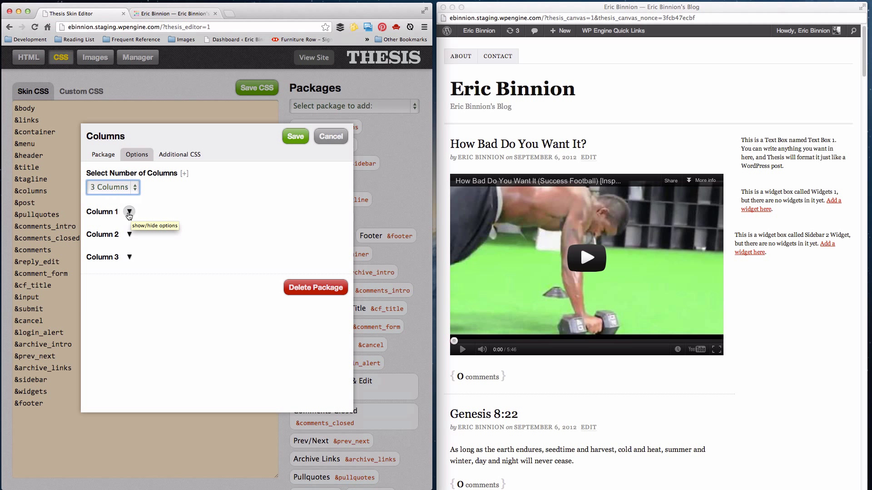
pyautogui.click(130, 212)
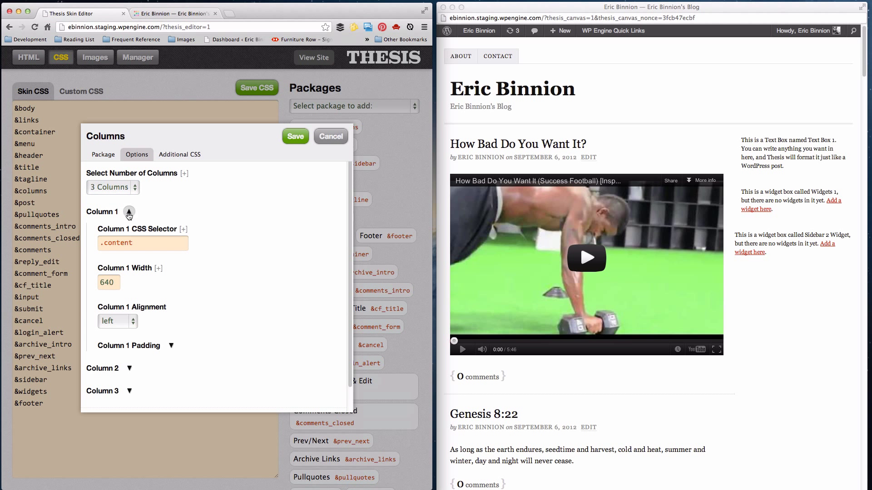
pyautogui.doubleClick(107, 282)
pyautogui.write('480')
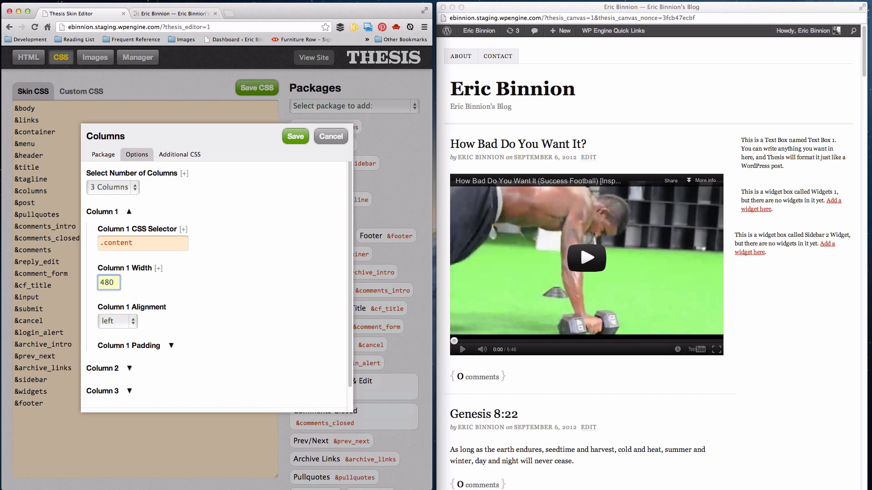
# Step: Set Column 2 of the Columns package to a width of 209 with left alignment
pyautogui.scroll(-1, 114, 336)
pyautogui.click(130, 342)
pyautogui.click(130, 342)
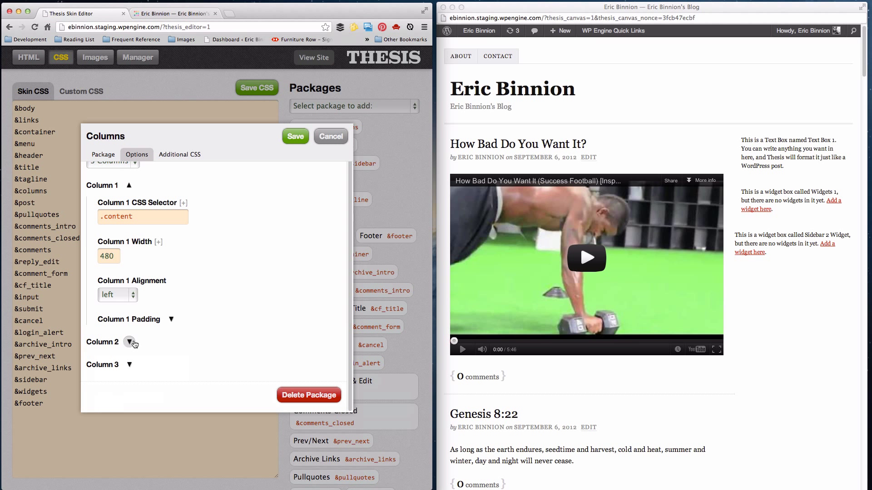
pyautogui.click(129, 342)
pyautogui.scroll(-5, 132, 335)
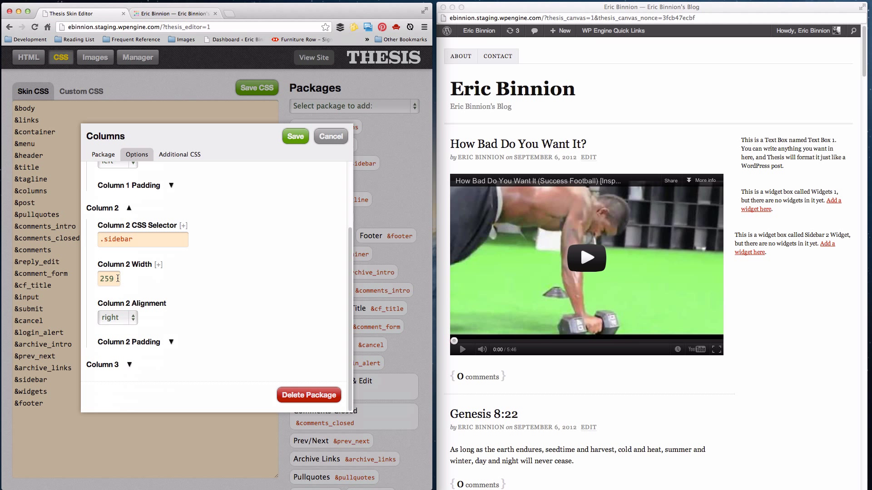
pyautogui.doubleClick(118, 276)
pyautogui.write('209')
pyautogui.click(121, 319)
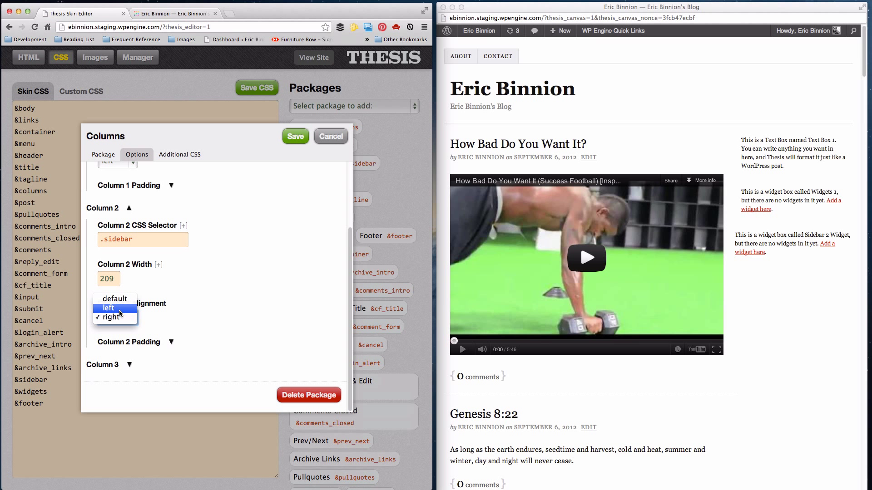
pyautogui.click(119, 311)
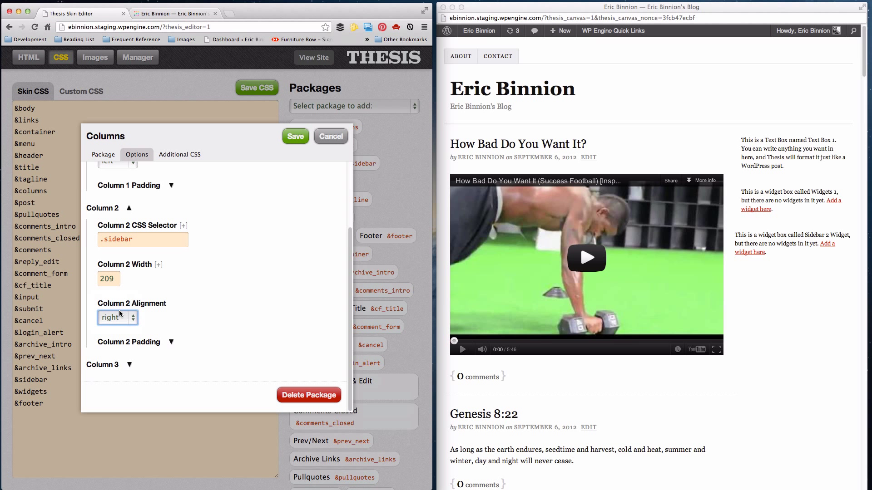
# Step: Give Column 3 the CSS selector .sidebar2, a width of 209 and right alignment
pyautogui.click(130, 365)
pyautogui.scroll(-5, 214, 352)
pyautogui.click(135, 285)
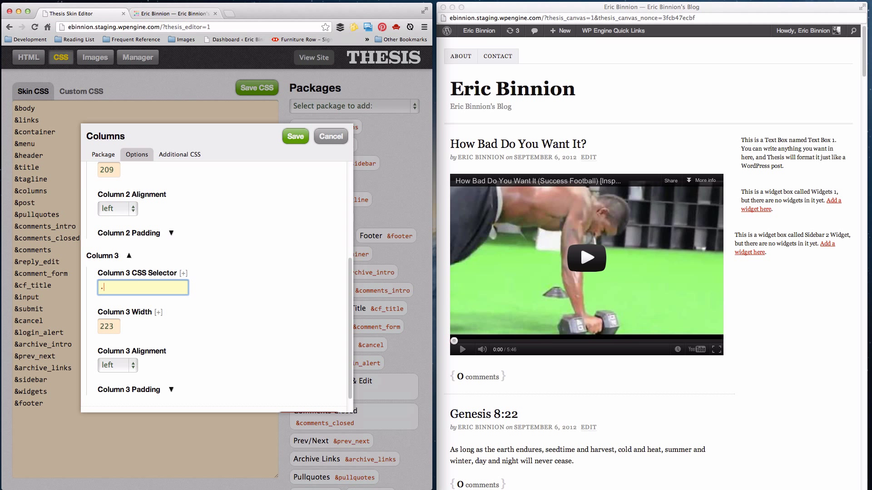
pyautogui.press('BackSpace')
pyautogui.scroll(5, 219, 283)
pyautogui.scroll(-4, 219, 283)
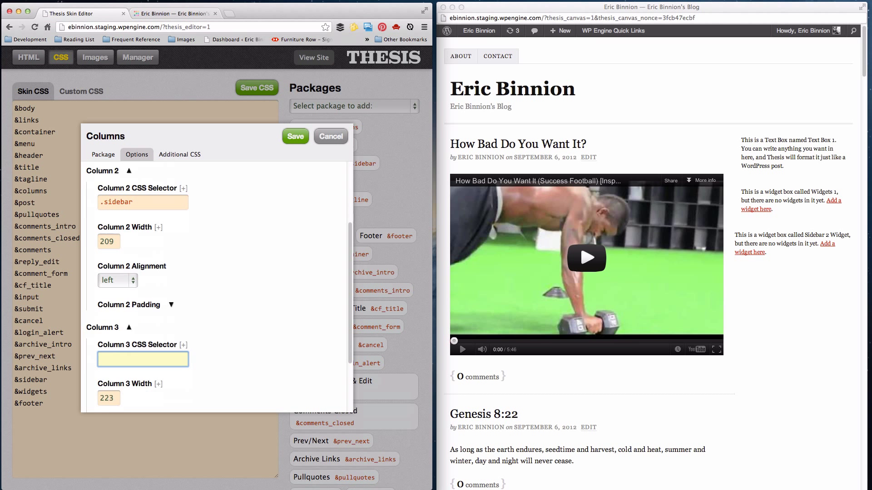
pyautogui.write('.sidebar2')
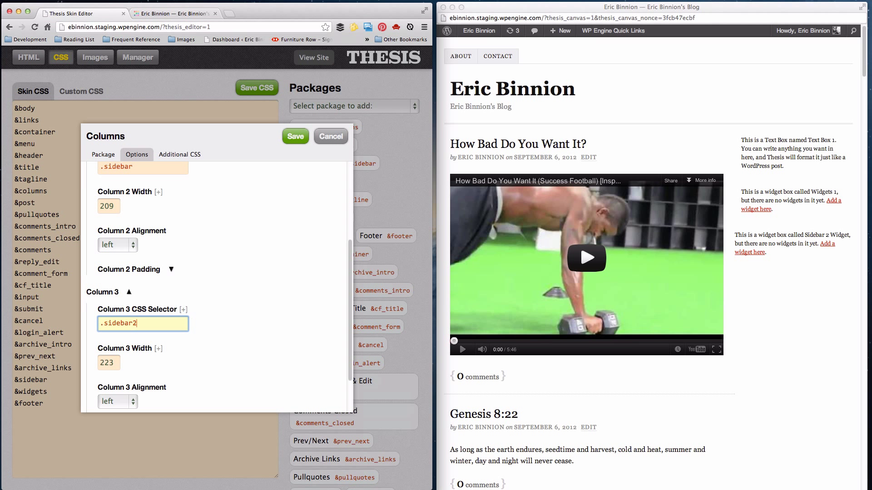
pyautogui.press('Tab')
pyautogui.write('209')
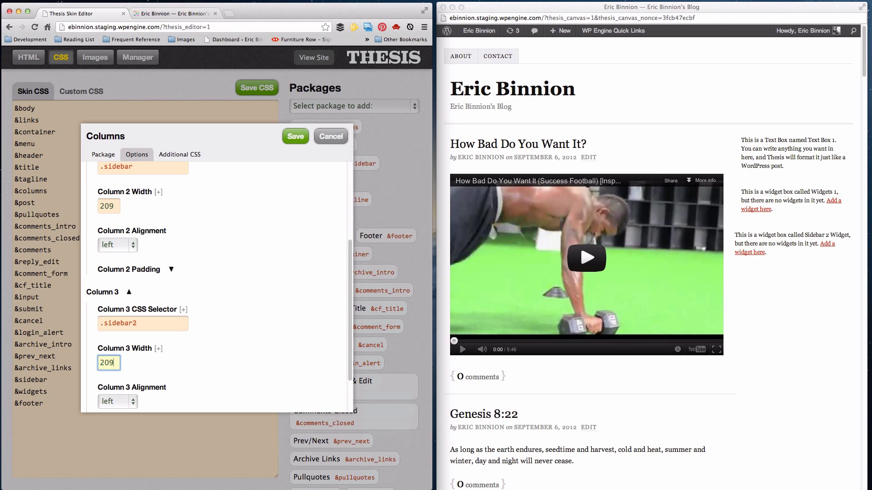
pyautogui.scroll(-3, 217, 286)
pyautogui.click(111, 340)
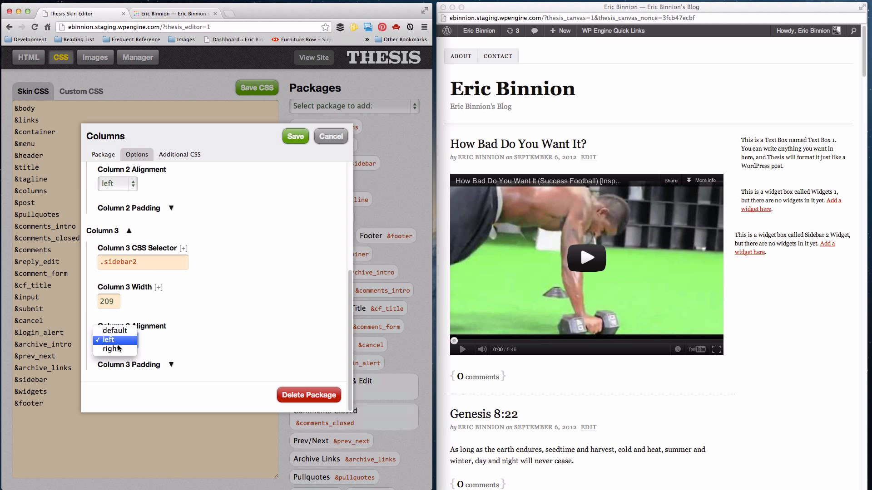
pyautogui.click(111, 349)
# Step: Expand the padding options of Columns 3 and 2, and check which padding variables Column 2 uses
pyautogui.click(171, 365)
pyautogui.scroll(-5, 168, 366)
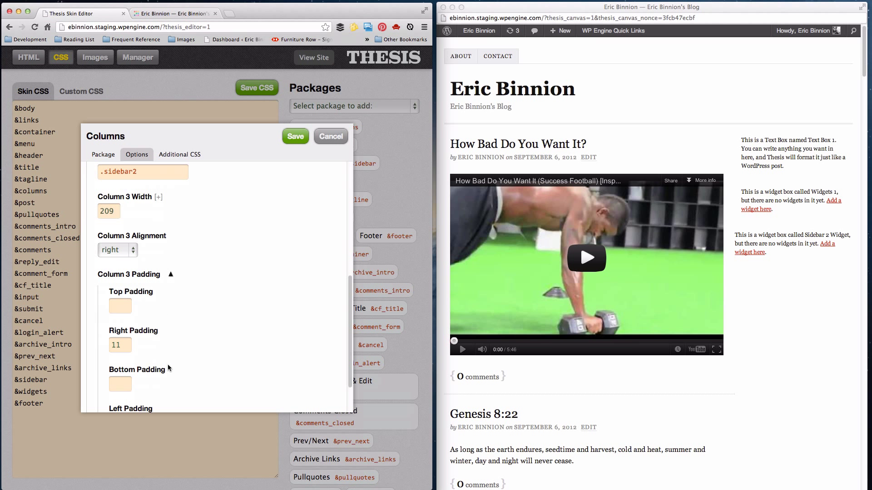
pyautogui.click(125, 264)
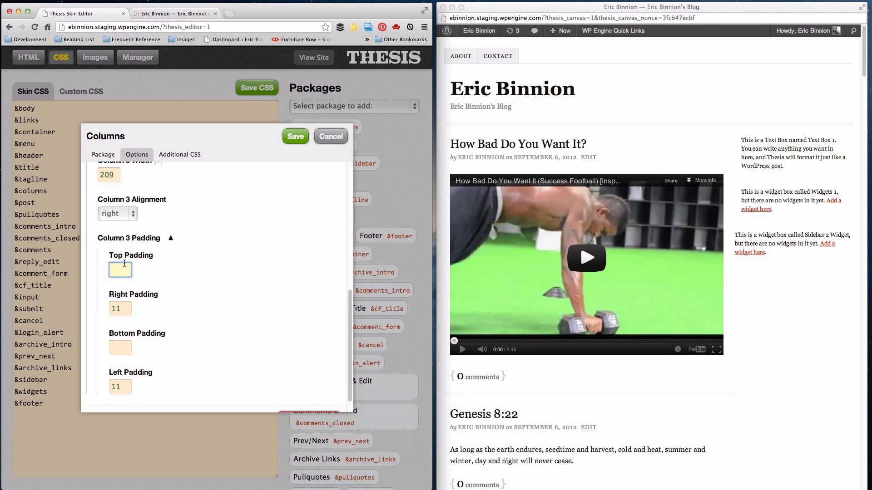
pyautogui.scroll(5, 129, 277)
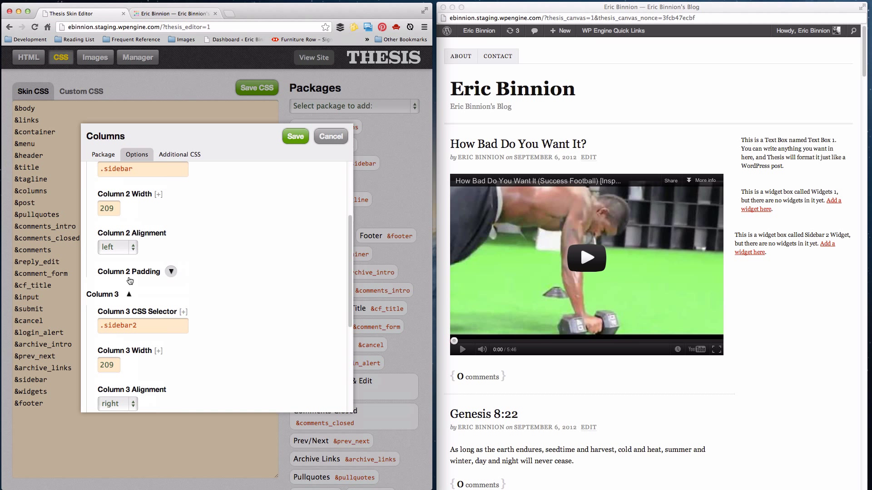
pyautogui.click(171, 273)
pyautogui.scroll(-3, 168, 280)
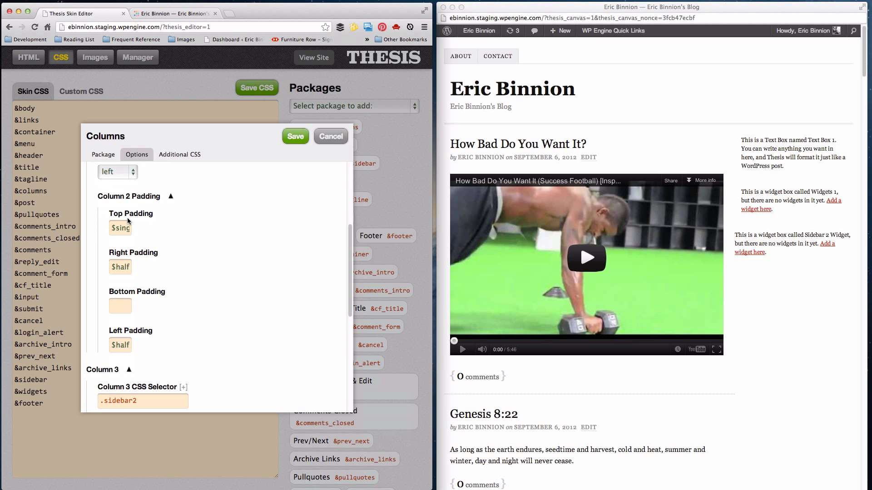
pyautogui.scroll(-6, 131, 290)
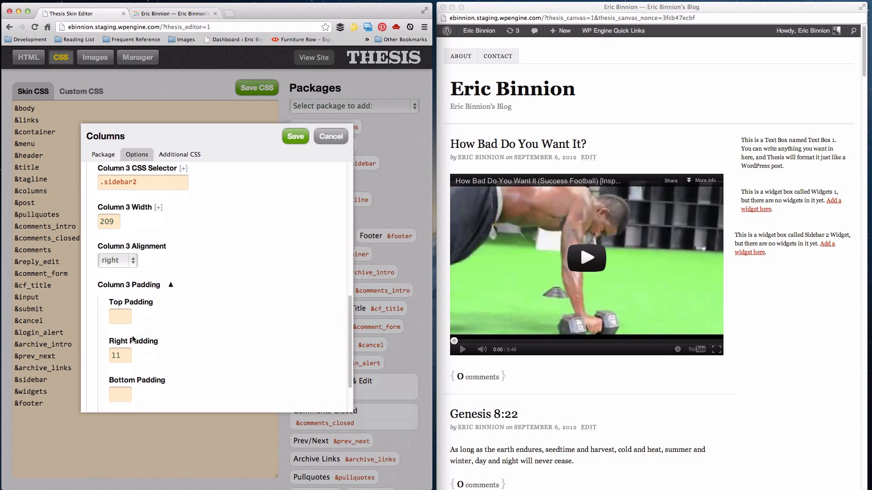
# Step: Set Column 3's top padding to $single and its right and left padding to $half, and save the Columns package
pyautogui.click(123, 308)
pyautogui.write('$single')
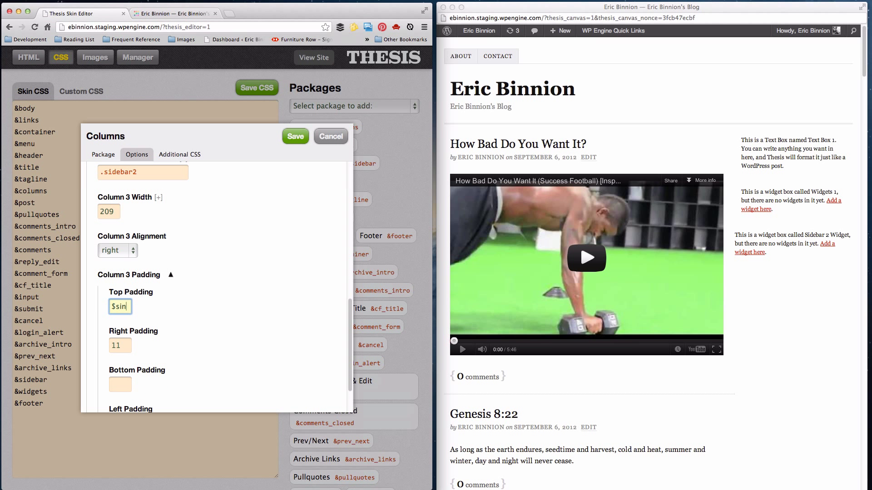
pyautogui.press('Tab')
pyautogui.write('$half')
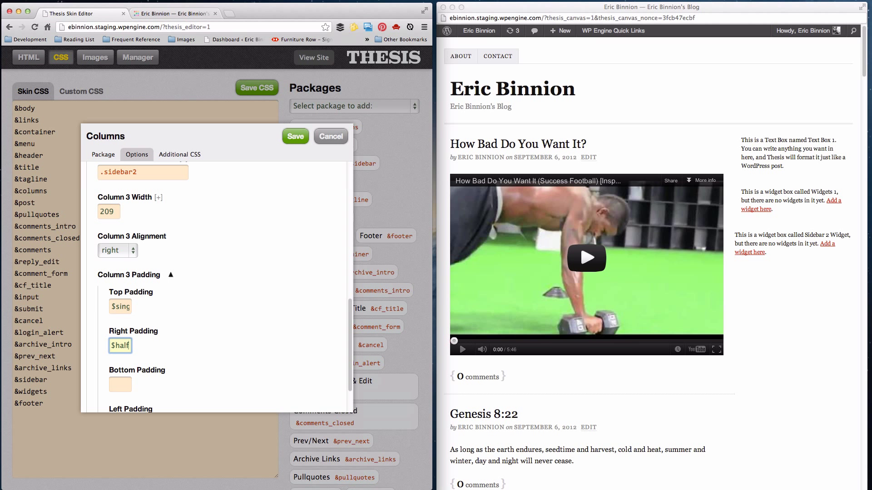
pyautogui.press('Tab')
pyautogui.press('Tab')
pyautogui.write('$half')
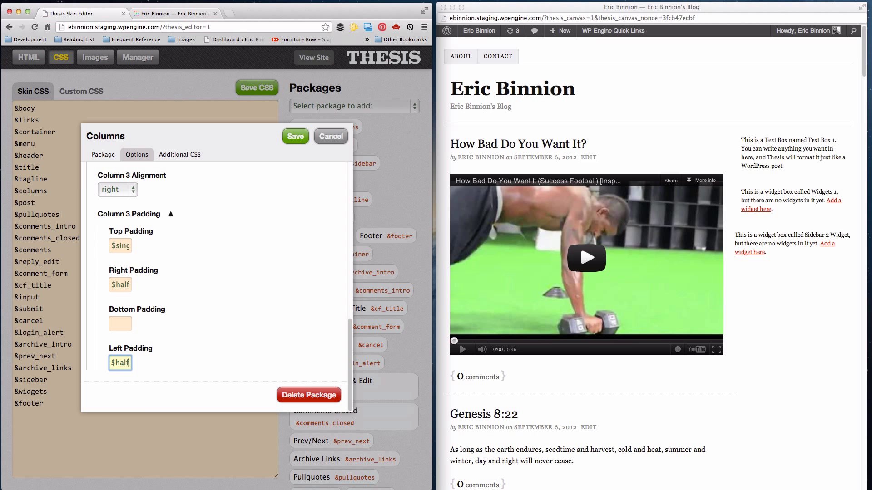
pyautogui.click(295, 136)
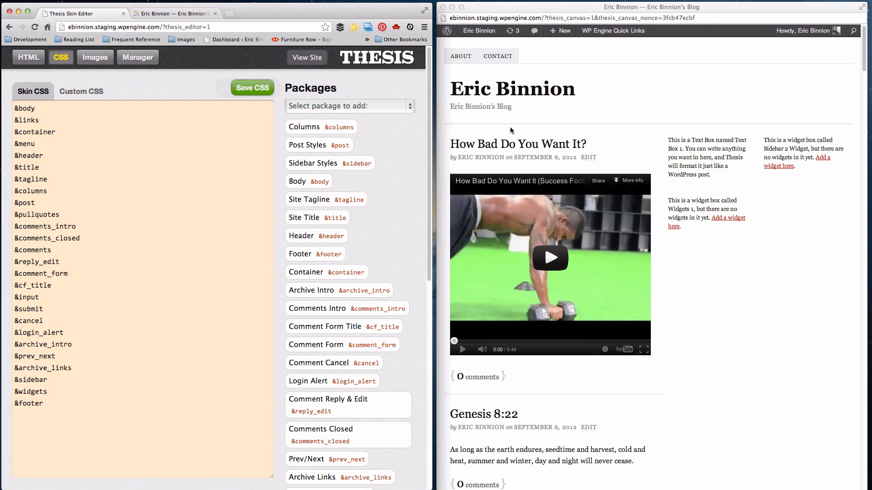
# Step: Widen the preview window and examine the placement of both sidebars beside the posts in the three-column layout
pyautogui.click(466, 135)
pyautogui.scroll(-1, 711, 184)
pyautogui.moveTo(824, 262); pyautogui.dragTo(681, 209)
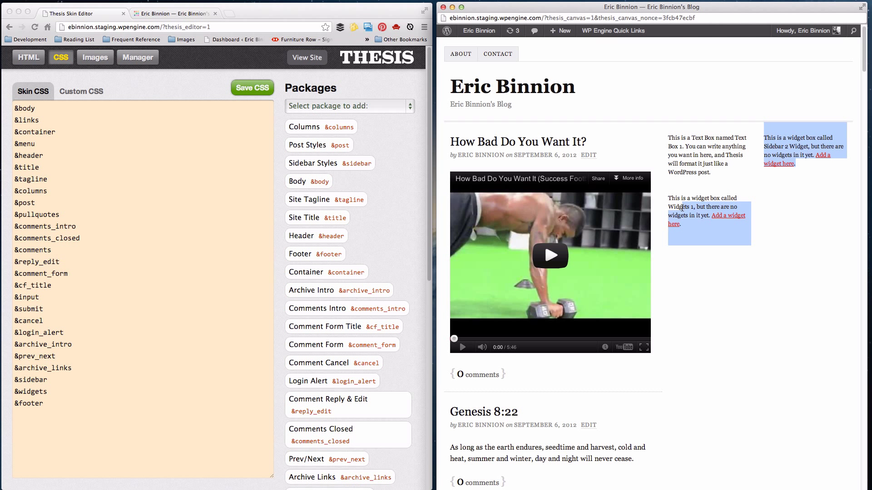
pyautogui.moveTo(438, 485); pyautogui.dragTo(274, 484)
pyautogui.click(740, 365)
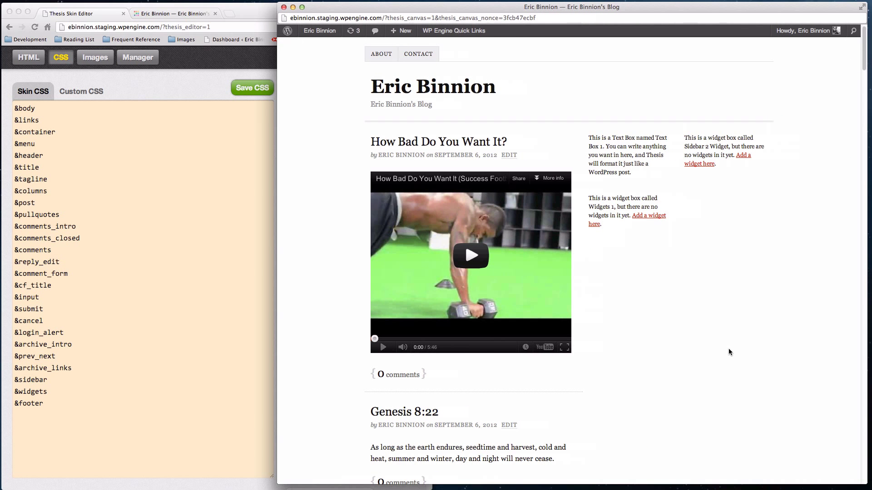